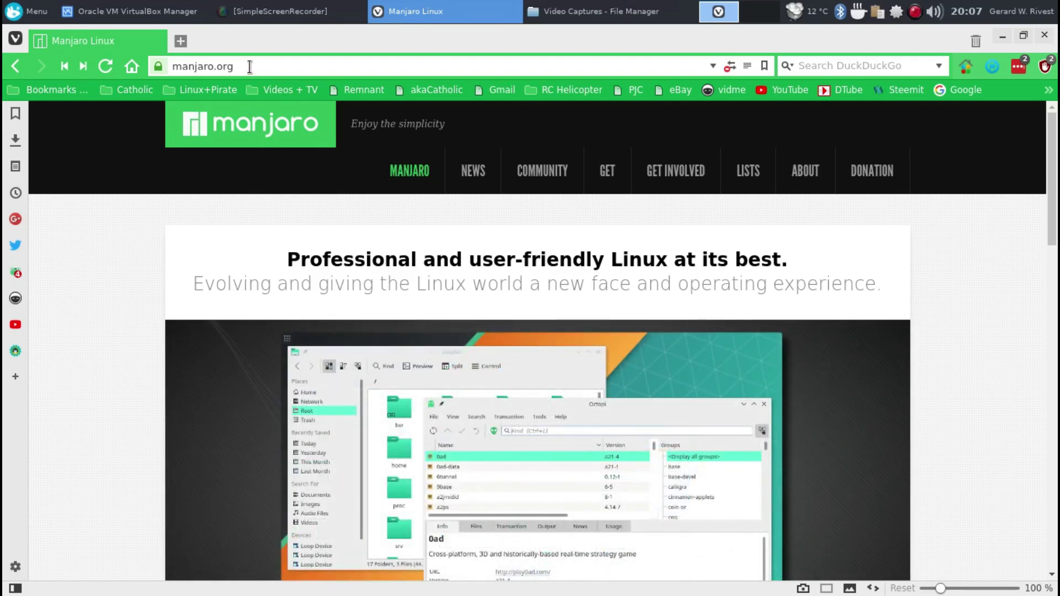
- Browse the Get Manjaro page's editions down to the XFCE Edition 17.0.3 download links
drag(250, 66, 162, 65)
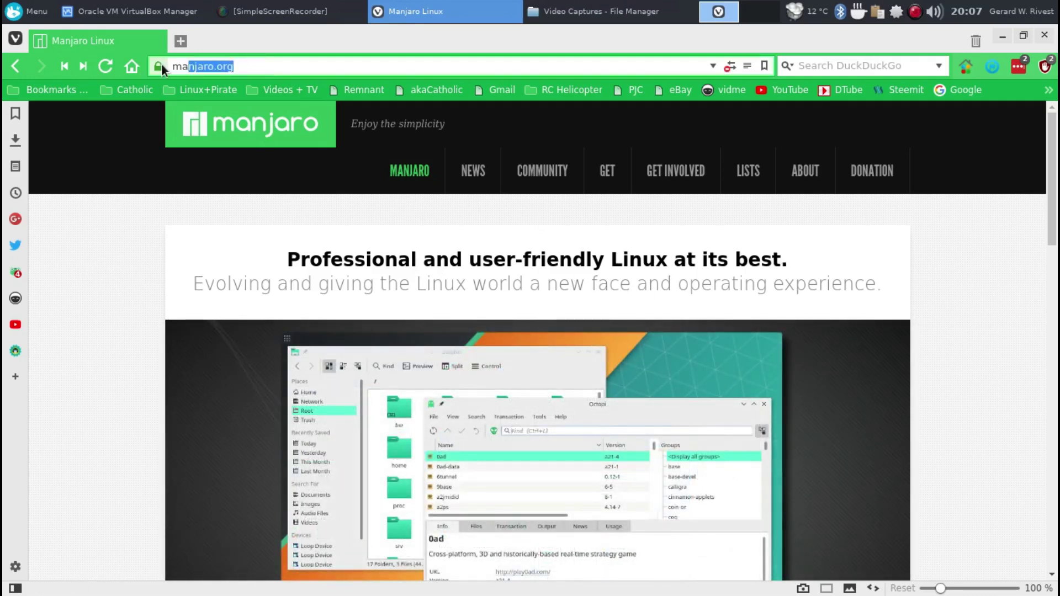
click(607, 175)
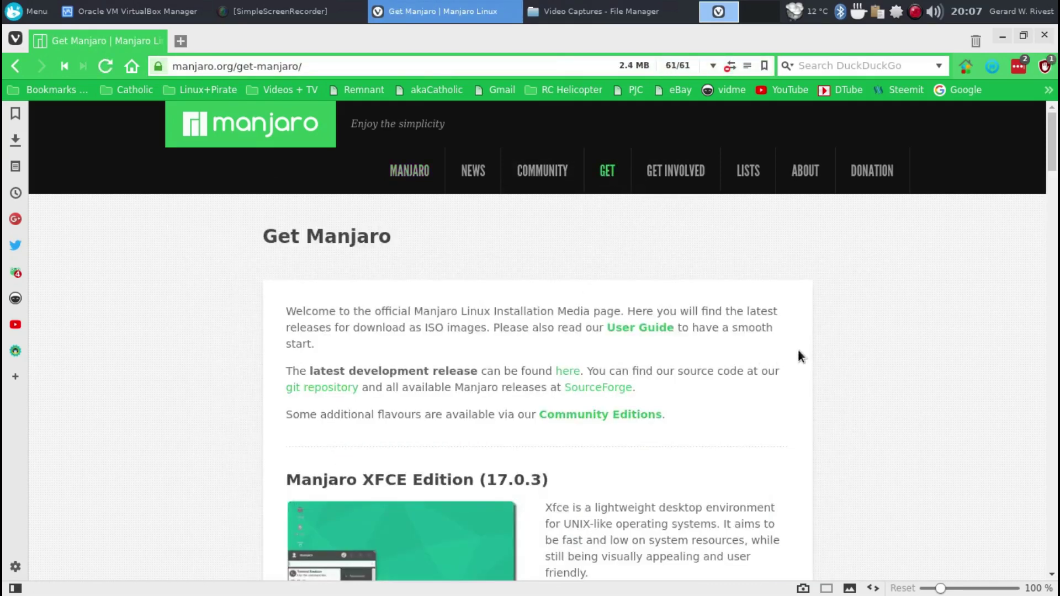
scroll(797, 353, down, 5)
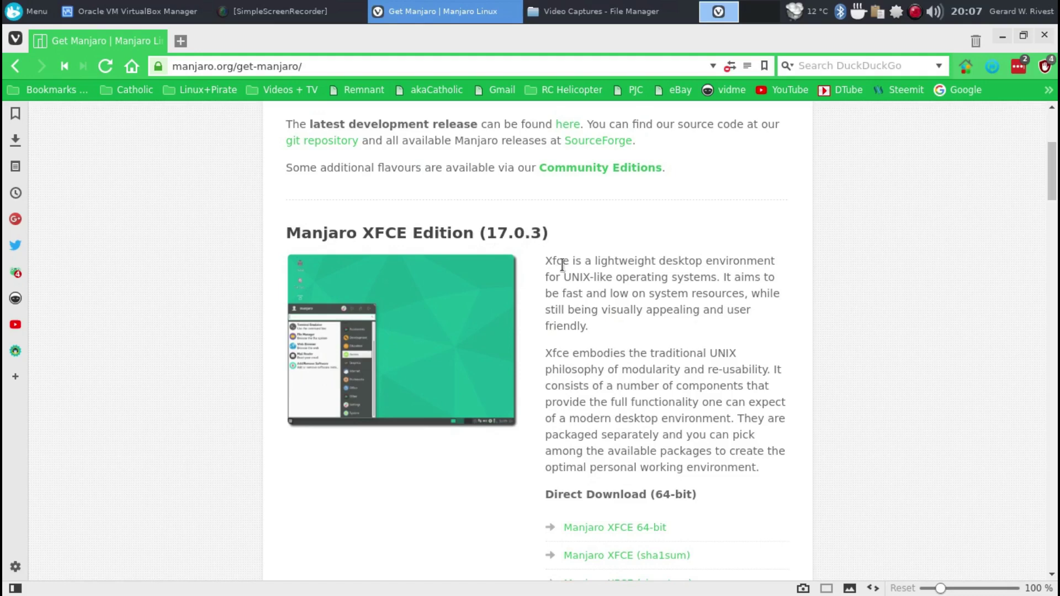
scroll(786, 405, down, 5)
scroll(786, 408, down, 8)
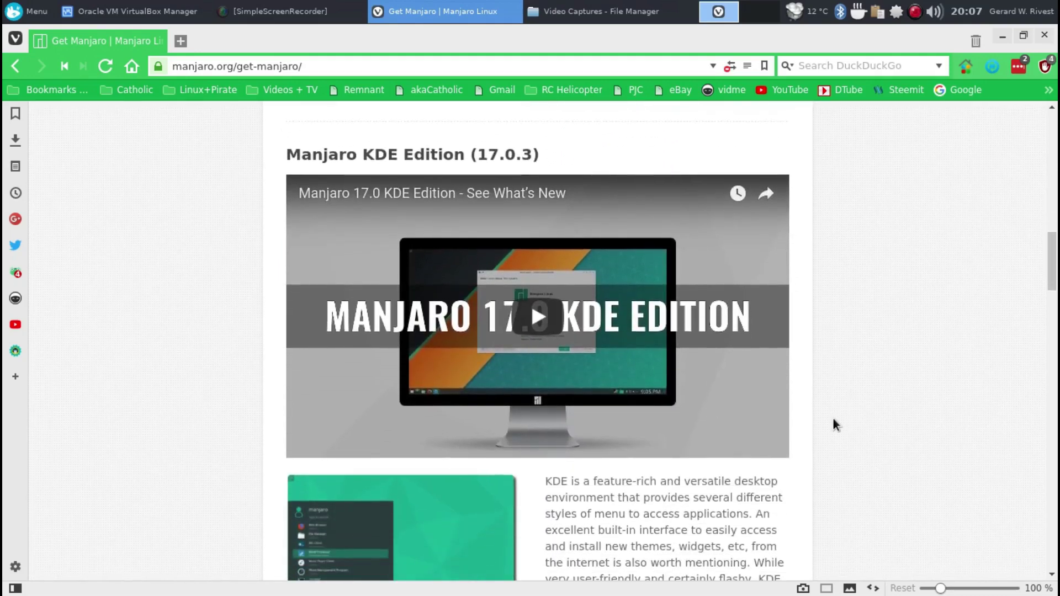
scroll(833, 420, down, 6)
scroll(833, 424, down, 9)
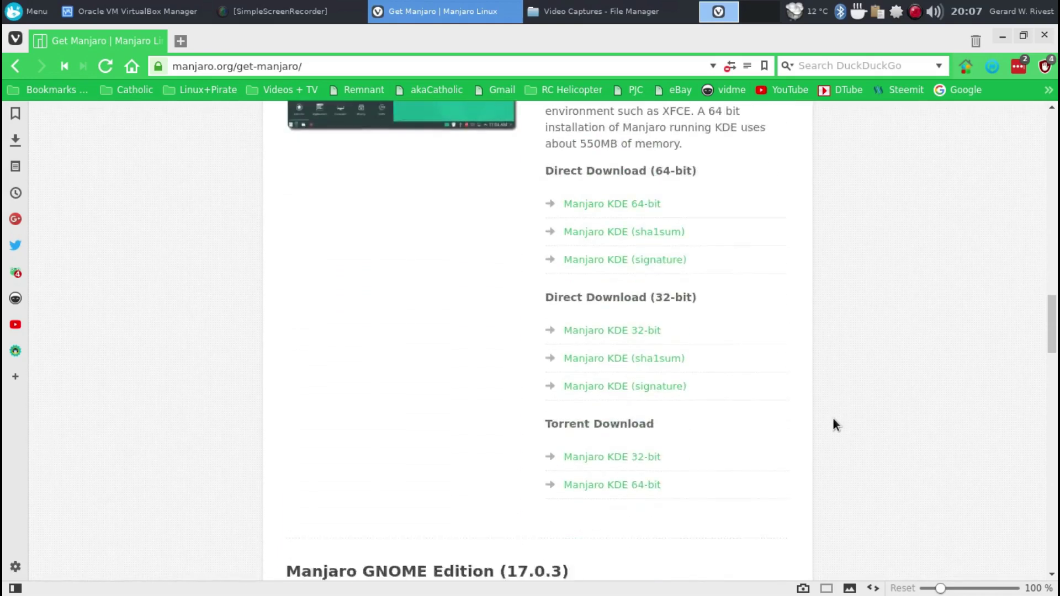
scroll(833, 424, down, 1)
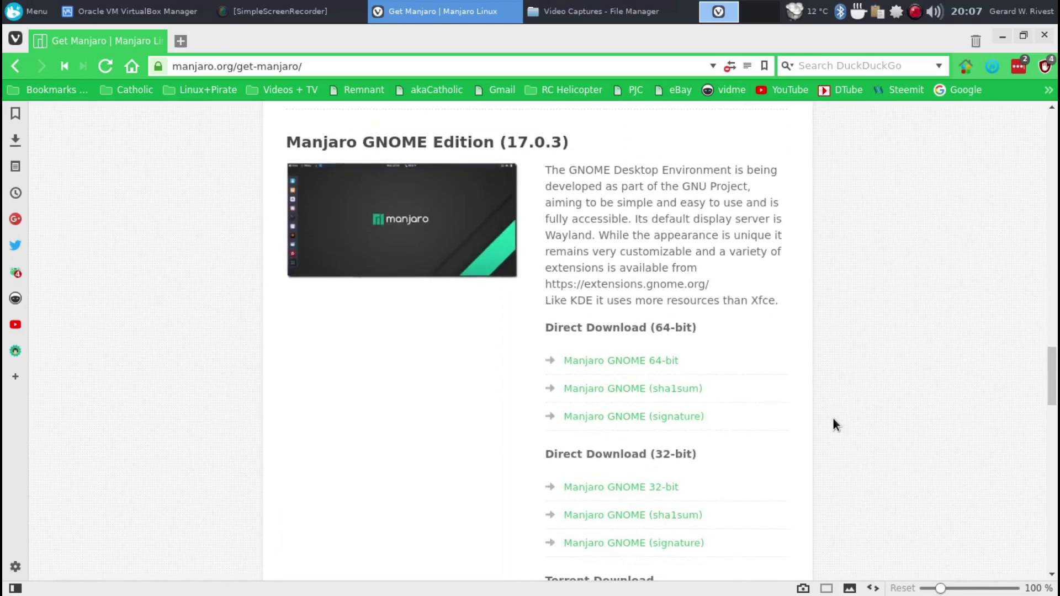
drag(1052, 380, 1051, 138)
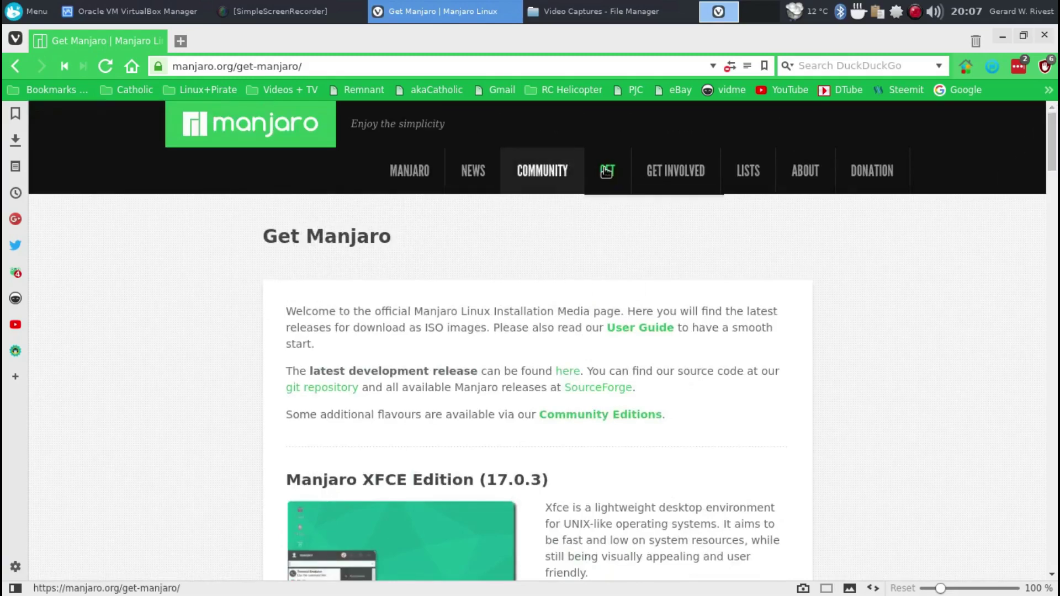
mouse_move(608, 168)
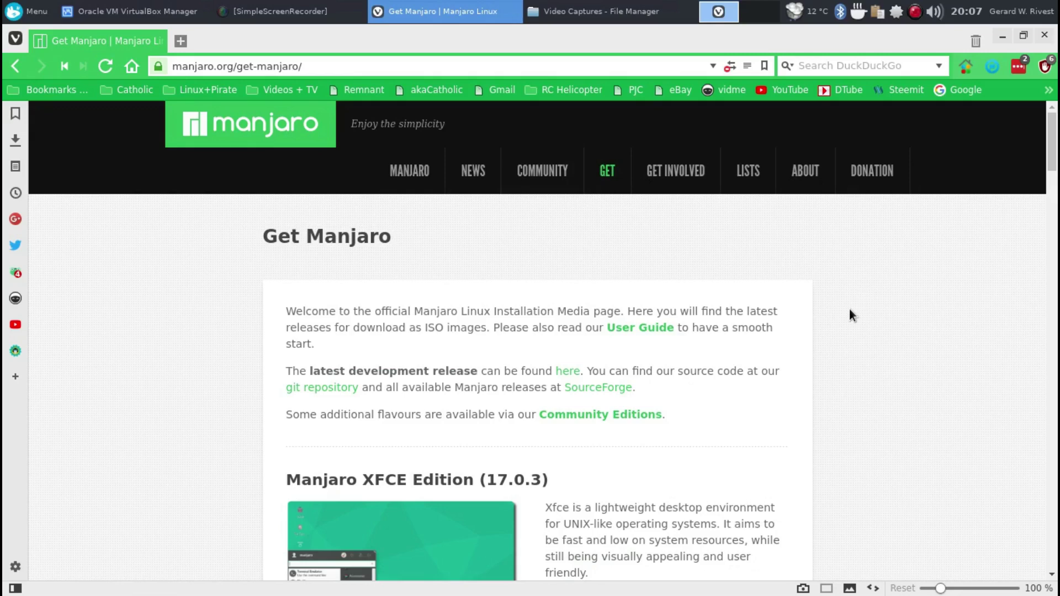
scroll(847, 312, down, 5)
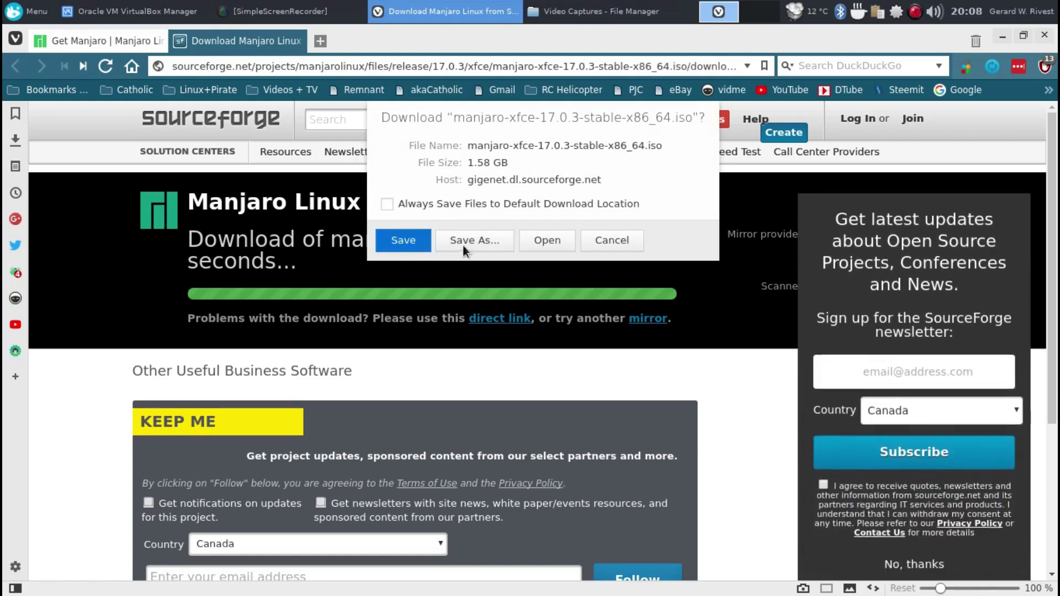
- Cancel saving manjaro-xfce-17.0.3-stable-x86_64.iso, staying on the SourceForge page
click(612, 241)
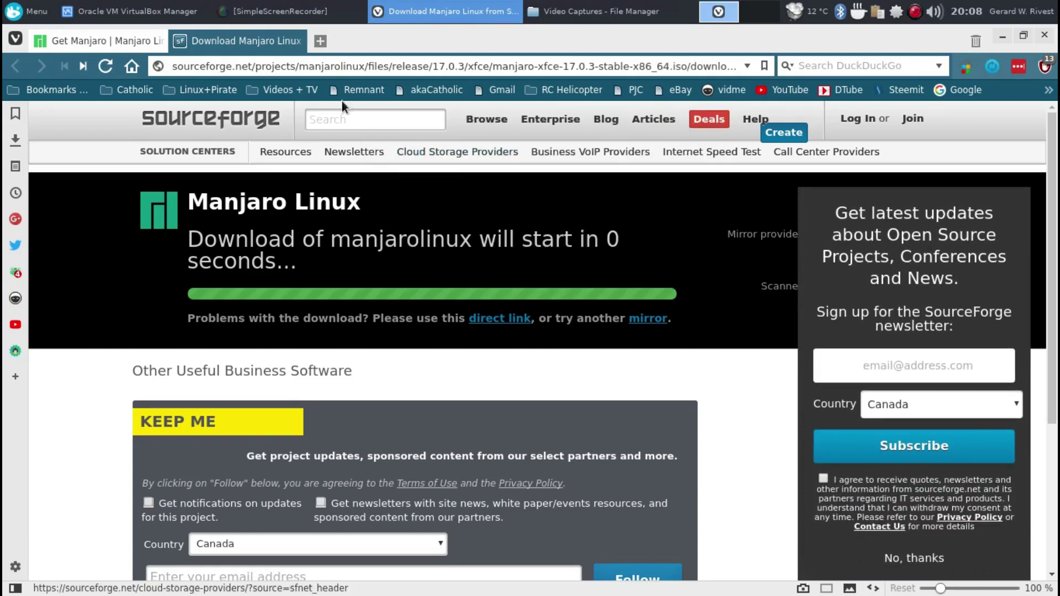
- Start the Test virtual machine from VirtualBox Manager in full-screen mode
click(154, 16)
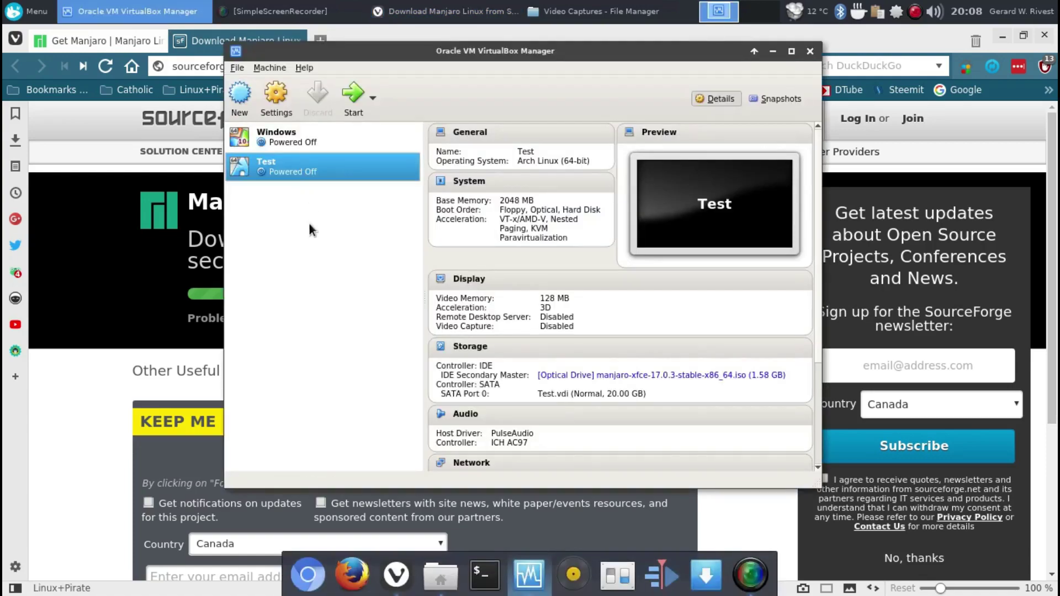
click(350, 101)
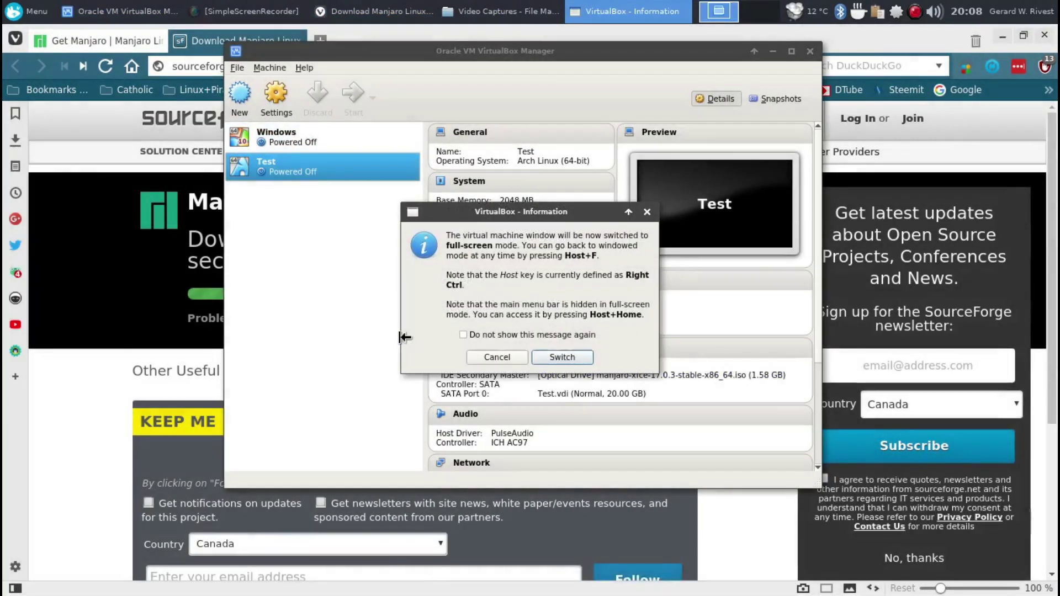
click(579, 355)
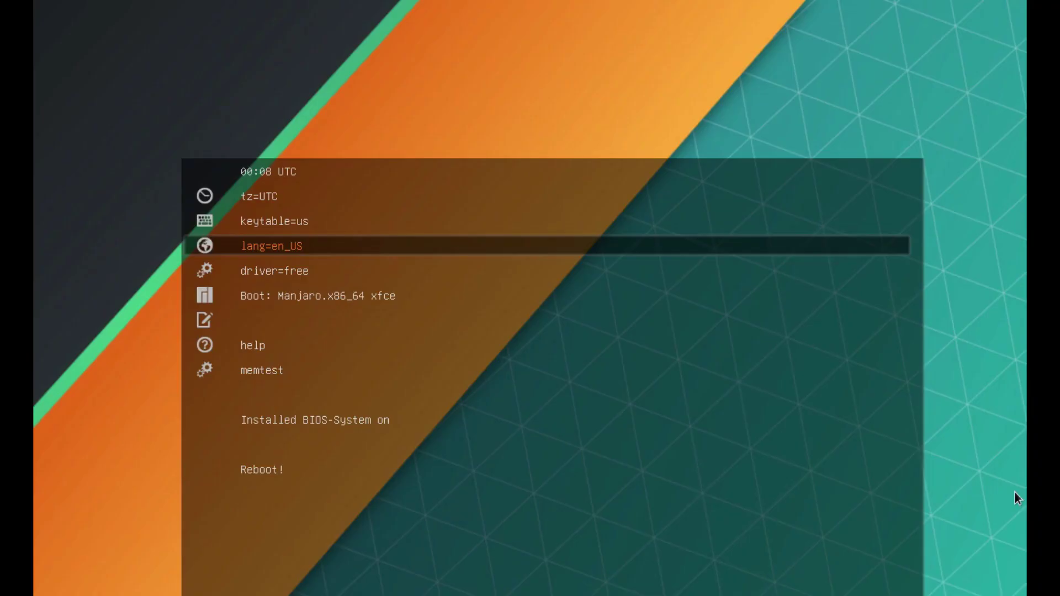
- Change the boot timezone from UTC to America/Toronto and select the Manjaro.x86_64 xfce boot entry
key(Up)
key(Up)
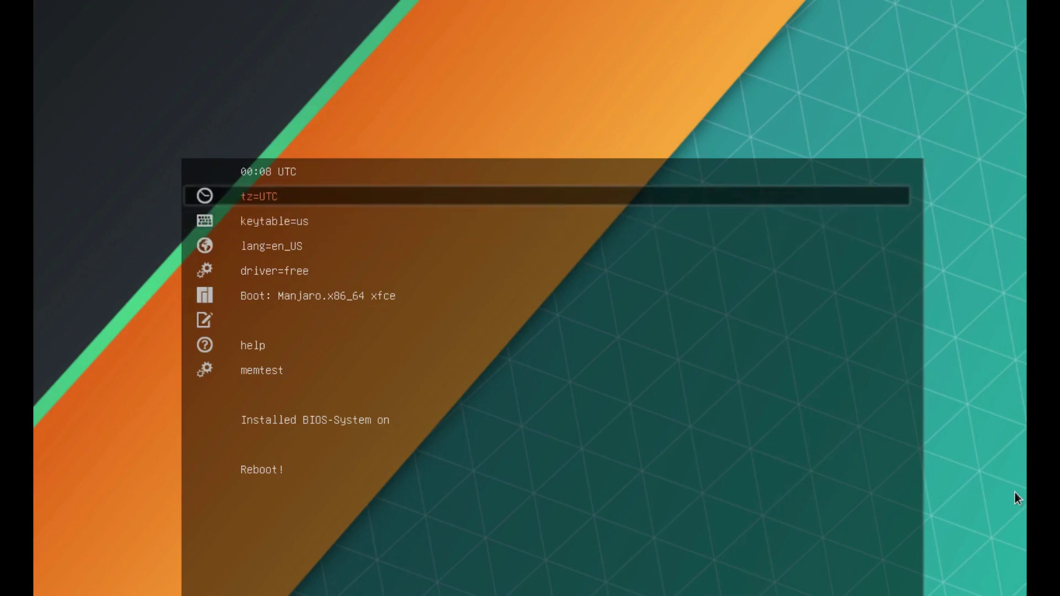
key(Return)
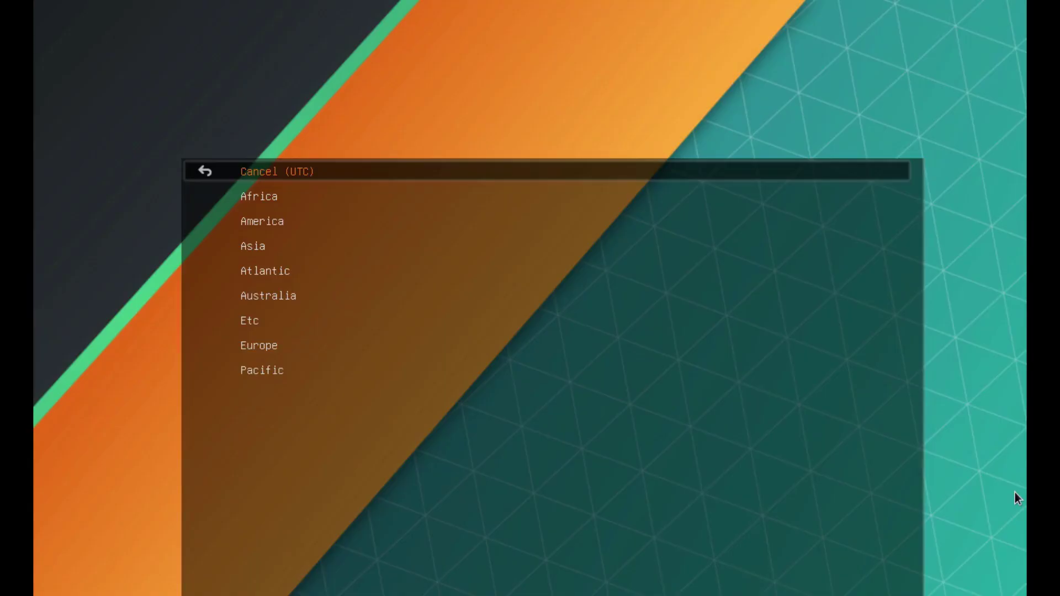
key(Down)
key(Down)
key(Return)
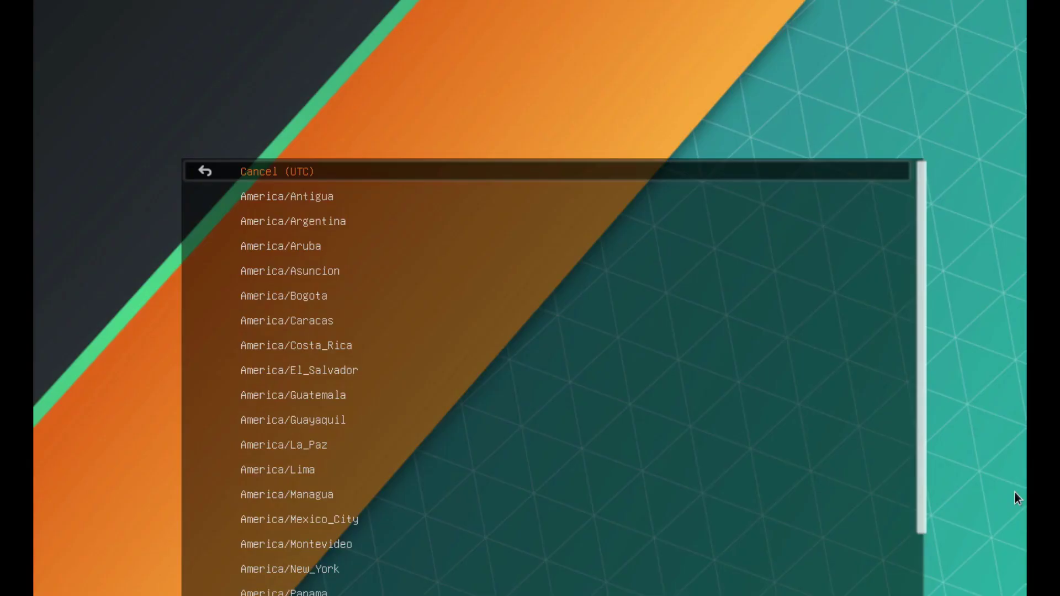
key(Down)
key(Down)
key(Down)
key(Down)
key(Down)
key(Down)
key(Down)
key(Down)
key(Down)
key(Down)
key(Down)
key(Down)
key(Down)
key(Down)
key(Down)
key(Down)
key(Down)
key(Down)
key(Down)
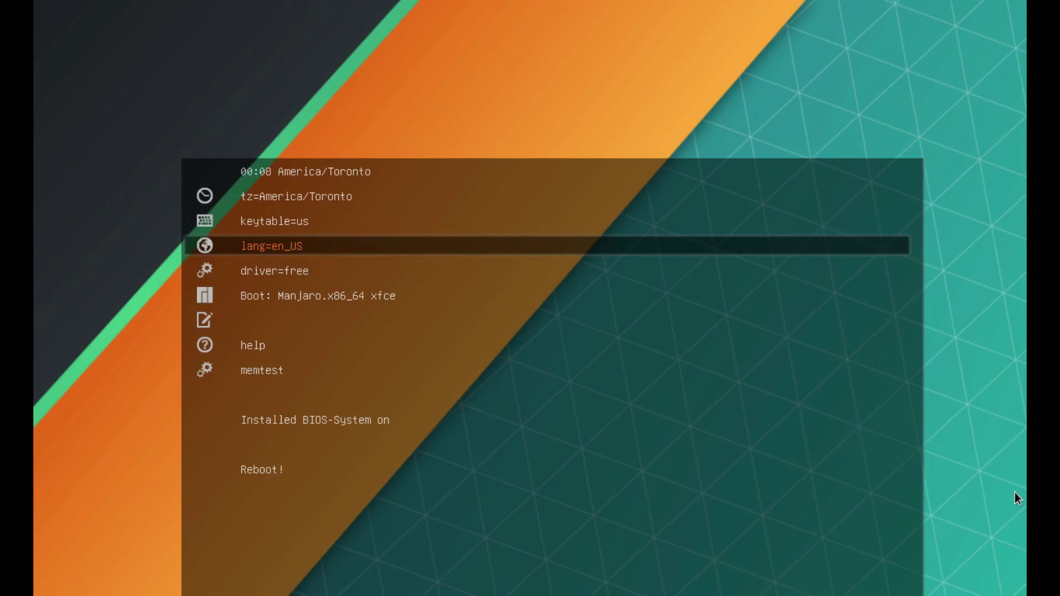
key(Down)
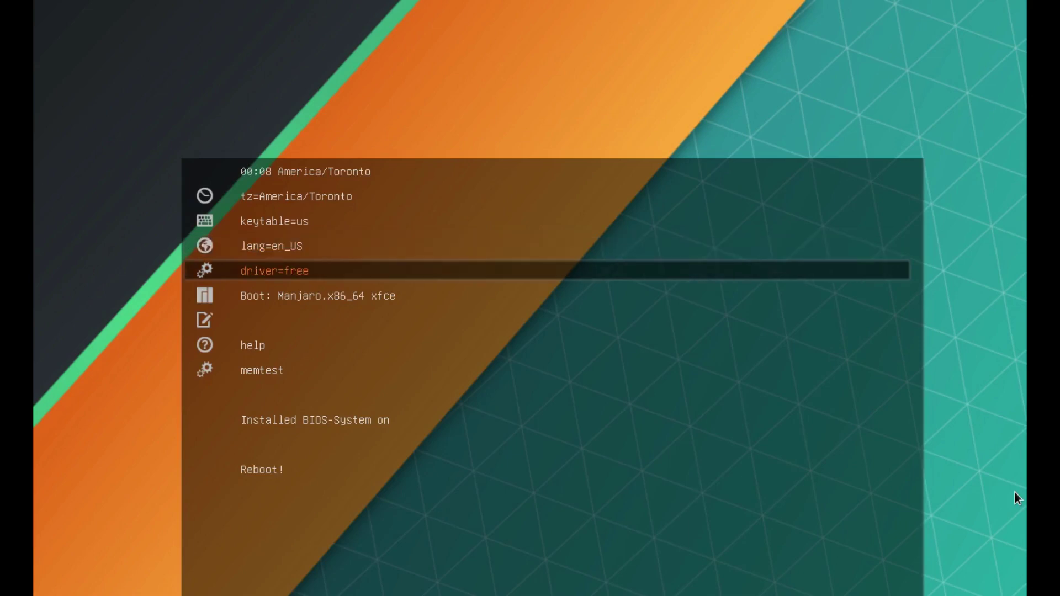
key(Down)
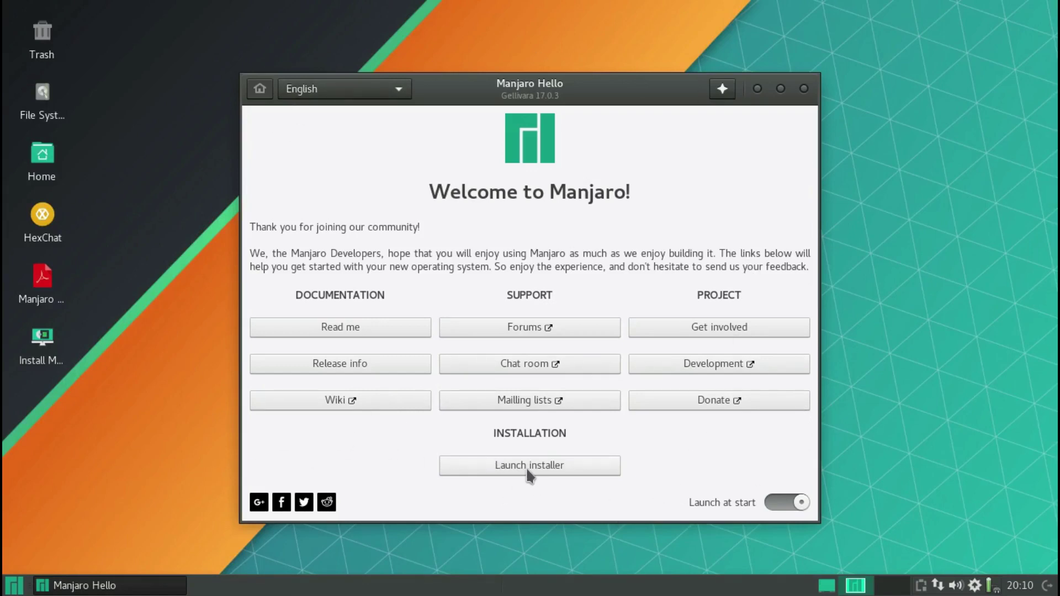
click(756, 88)
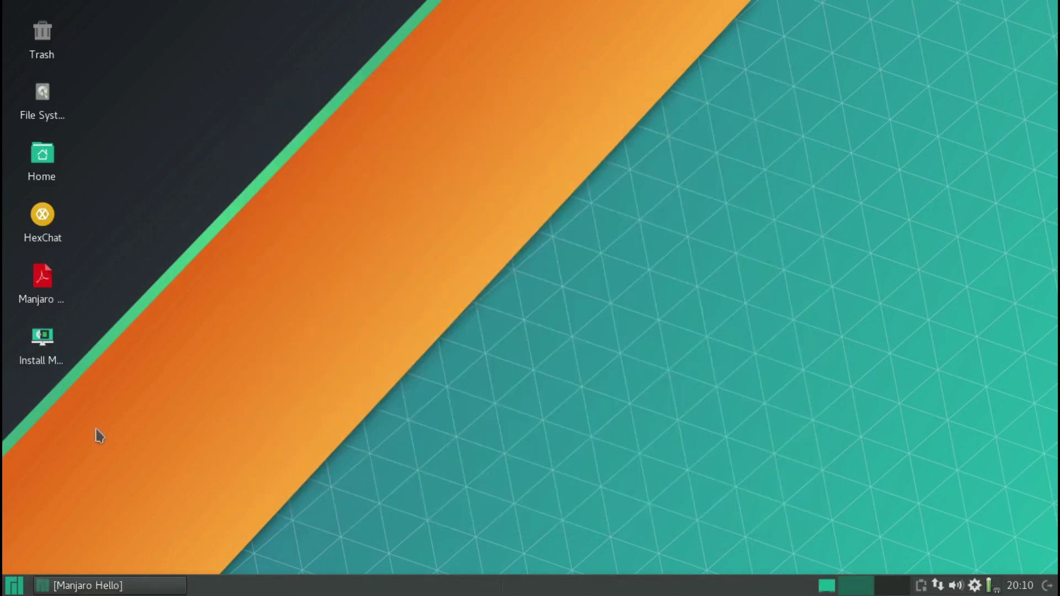
click(17, 584)
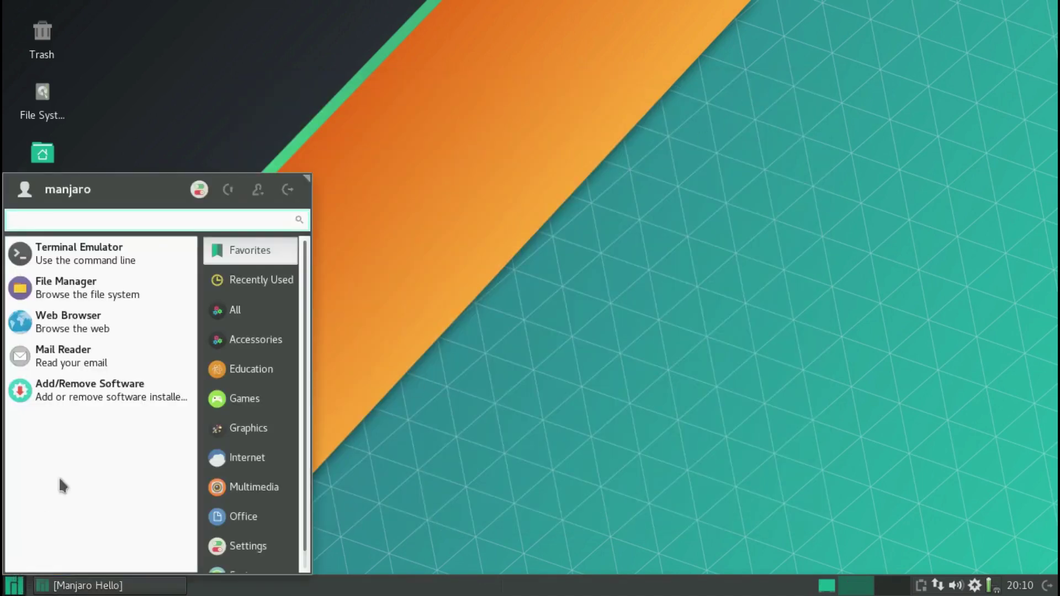
scroll(236, 382, down, 1)
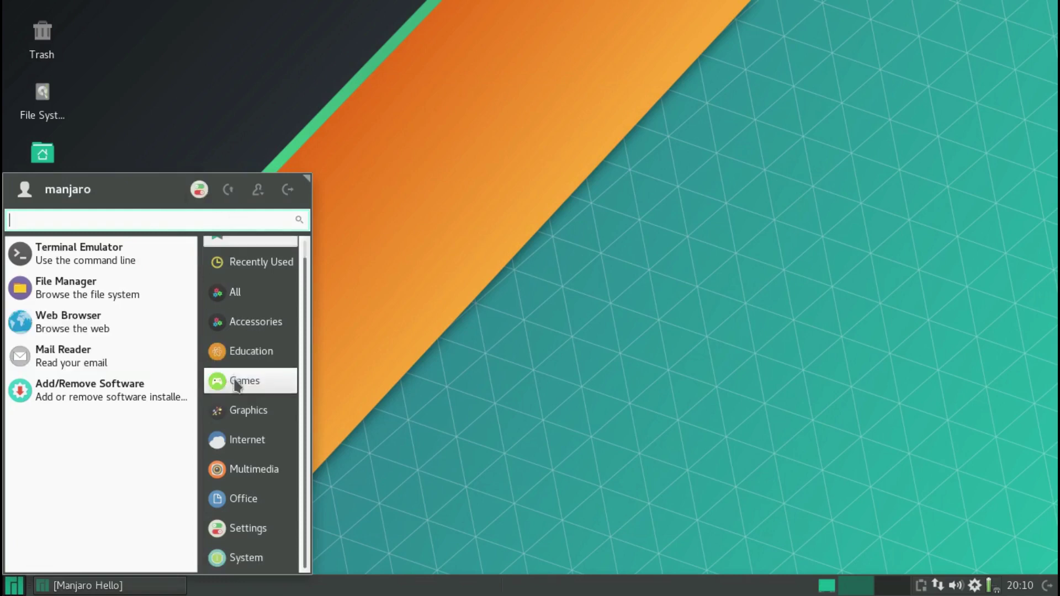
click(253, 452)
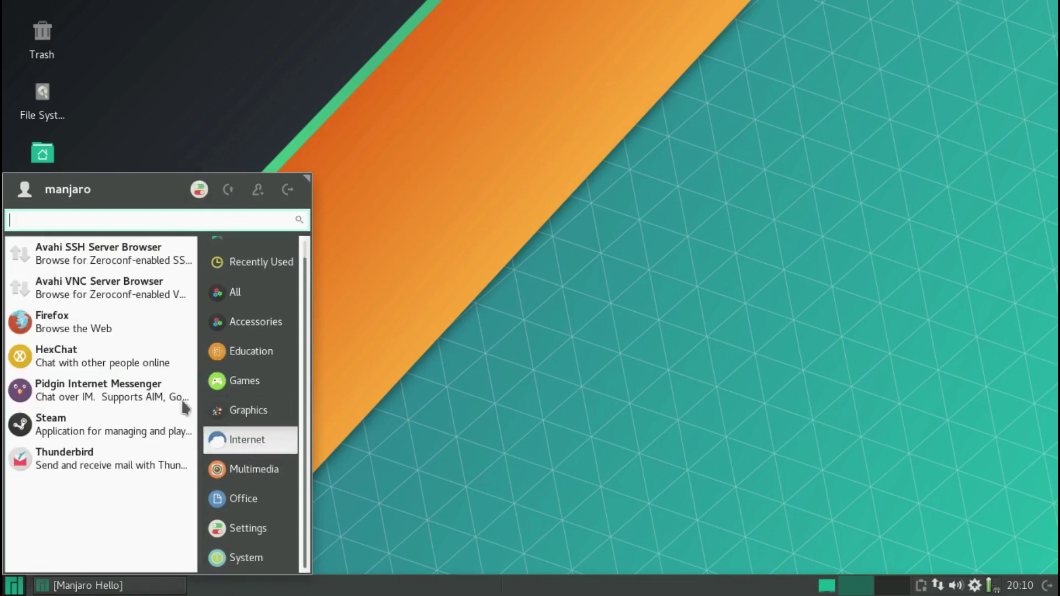
click(227, 474)
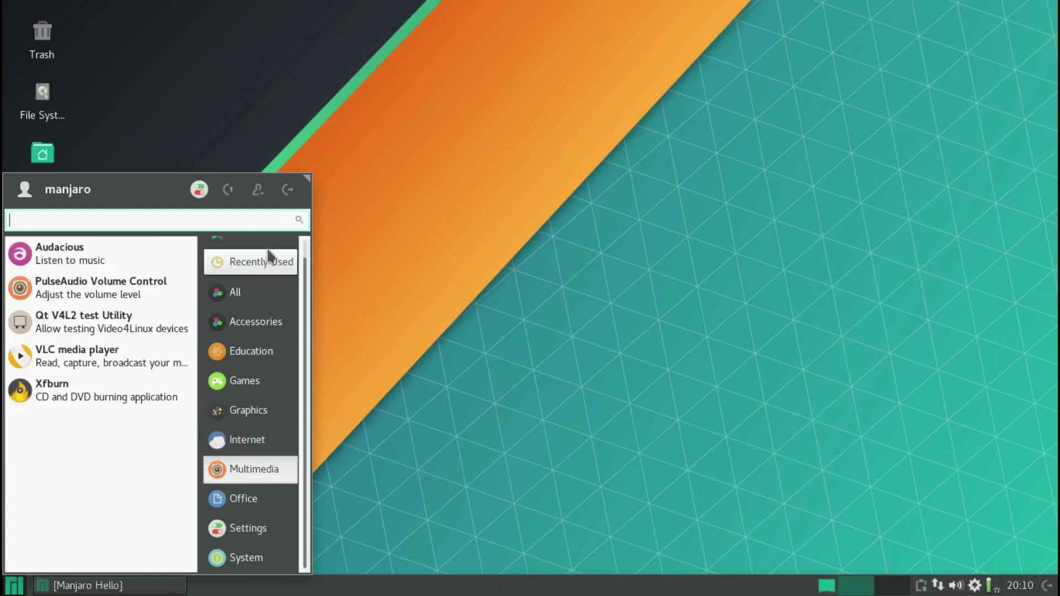
click(419, 210)
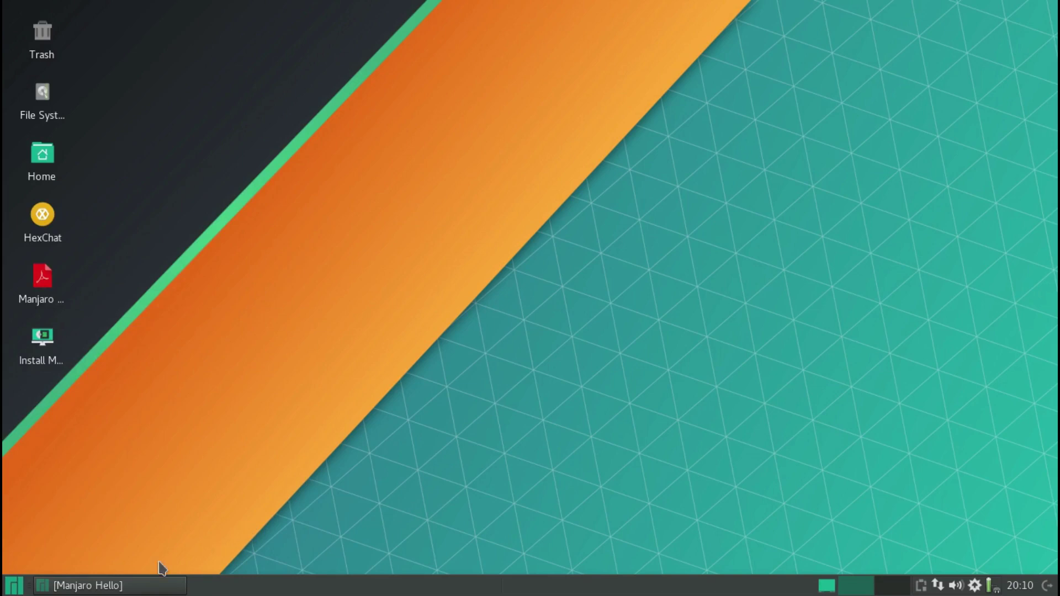
mouse_move(43, 341)
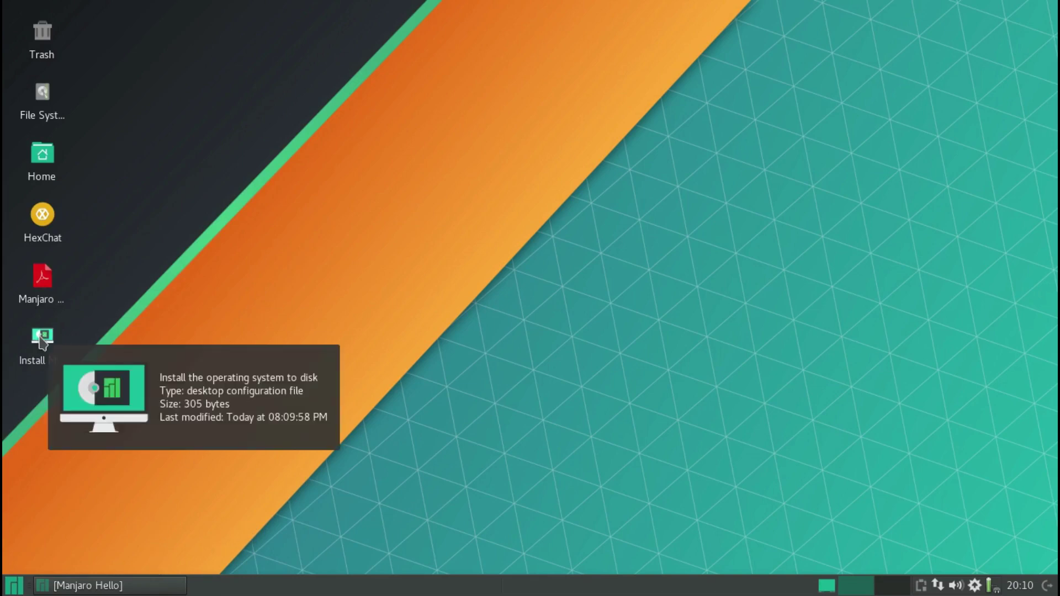
click(105, 585)
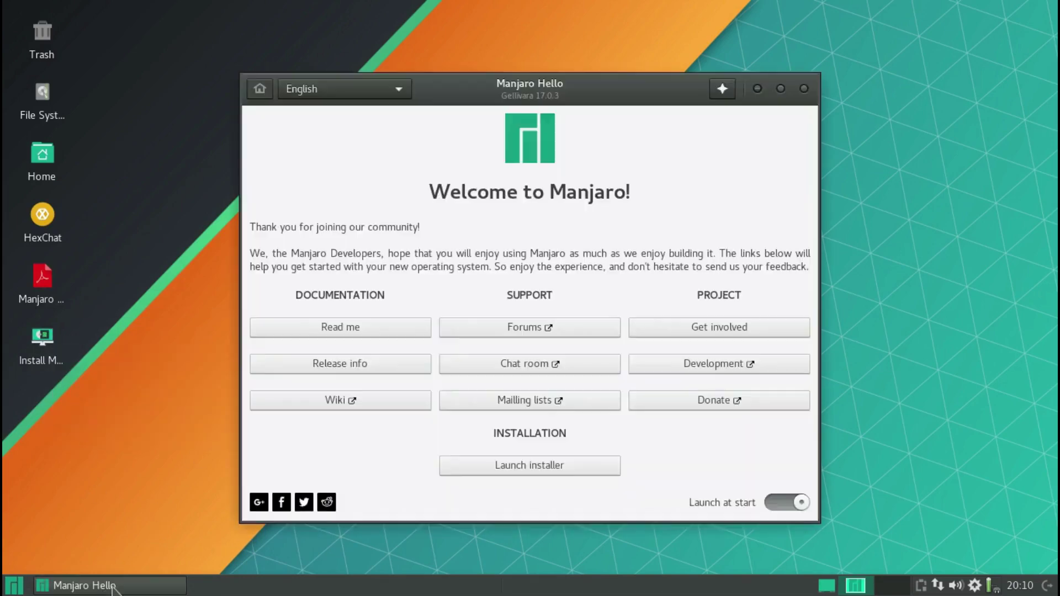
- Launch the installer from Manjaro Hello and continue past its Welcome page
click(544, 465)
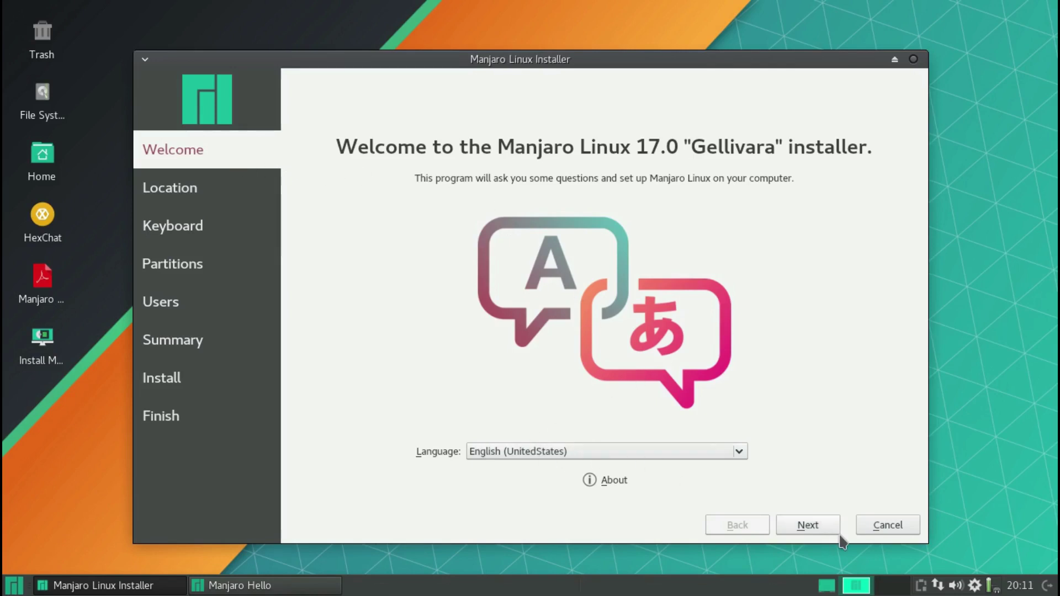
click(812, 526)
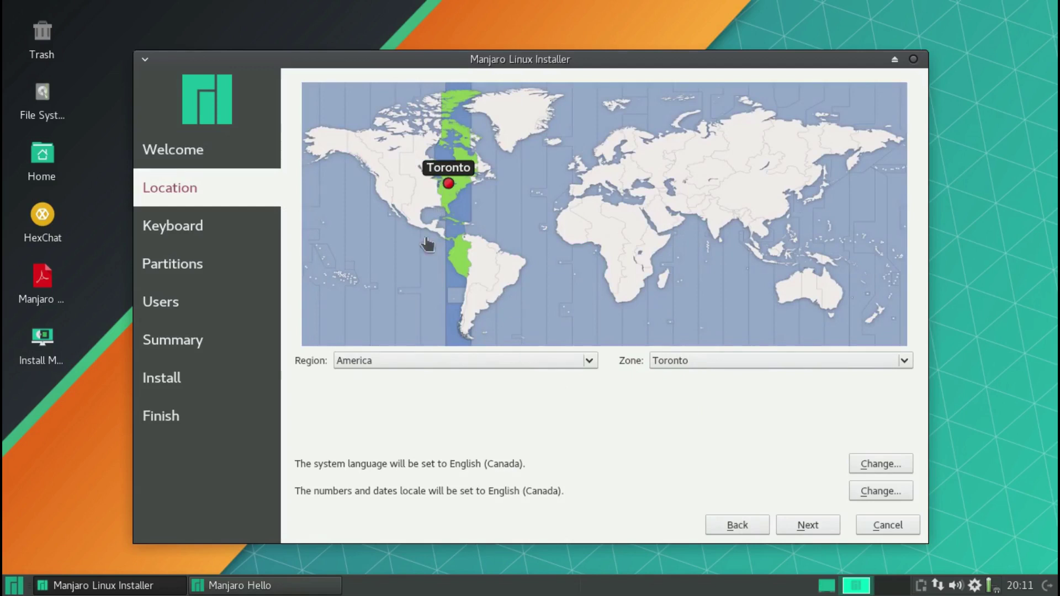
- Keep the America/Toronto time zone, pick the English (US) keyboard layout, and advance to Partitions
click(811, 527)
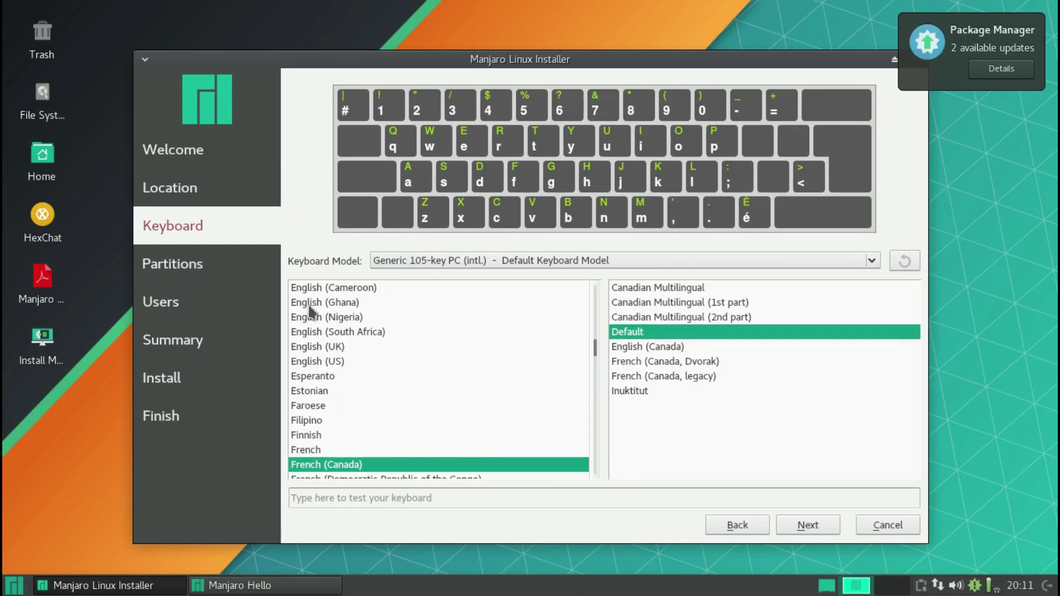
click(316, 361)
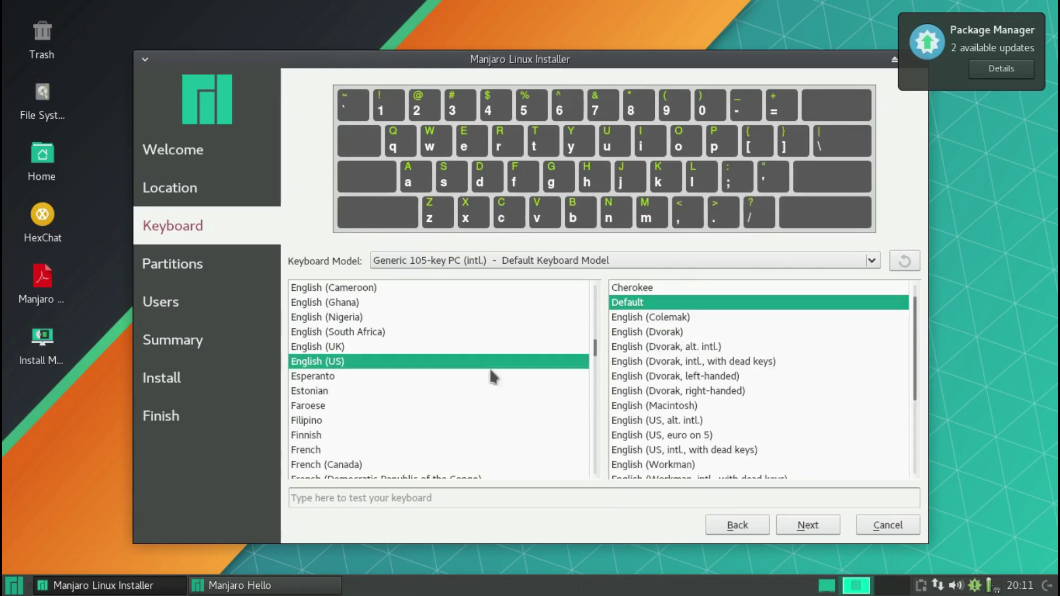
click(812, 529)
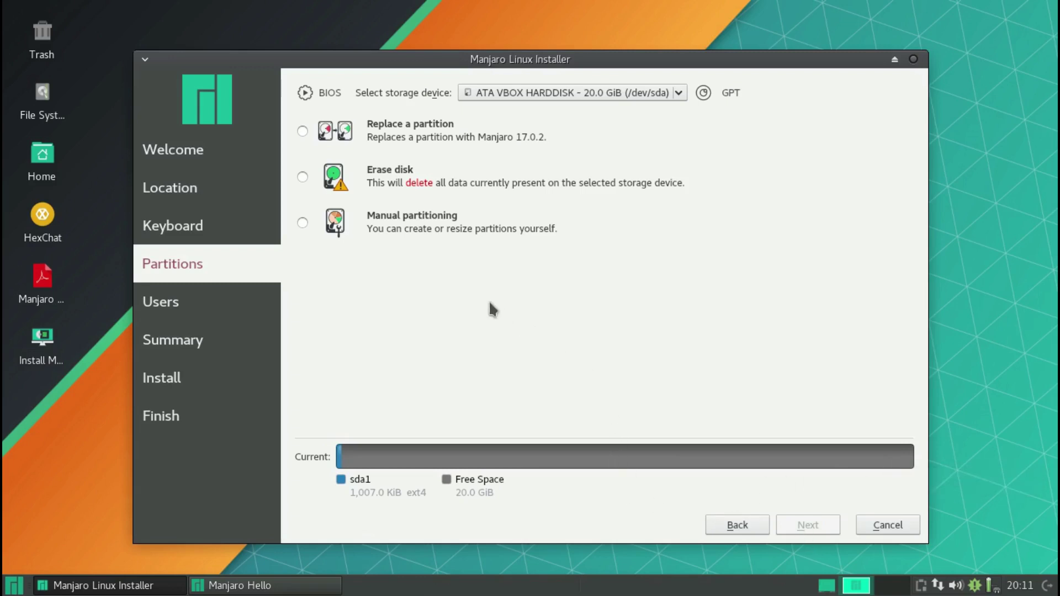
- Choose Erase disk for the 20 GiB VBOX hard disk
click(303, 178)
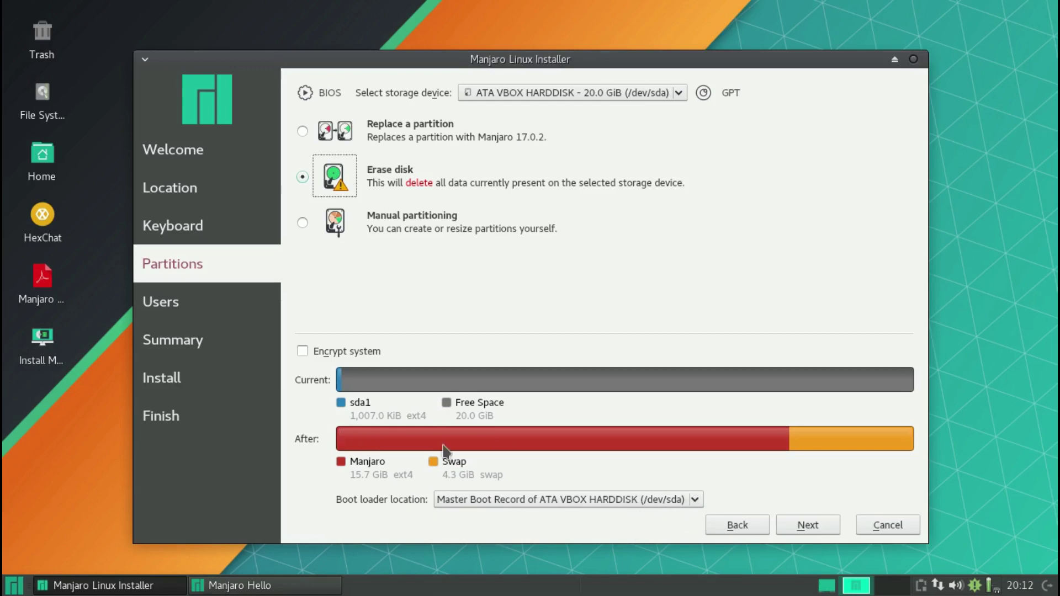
click(820, 525)
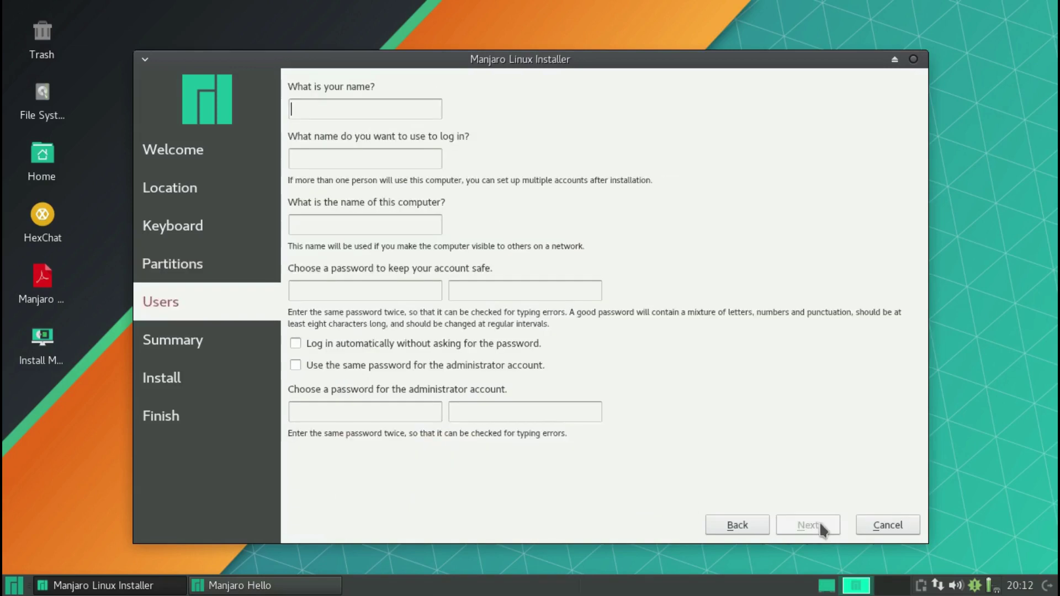
click(763, 524)
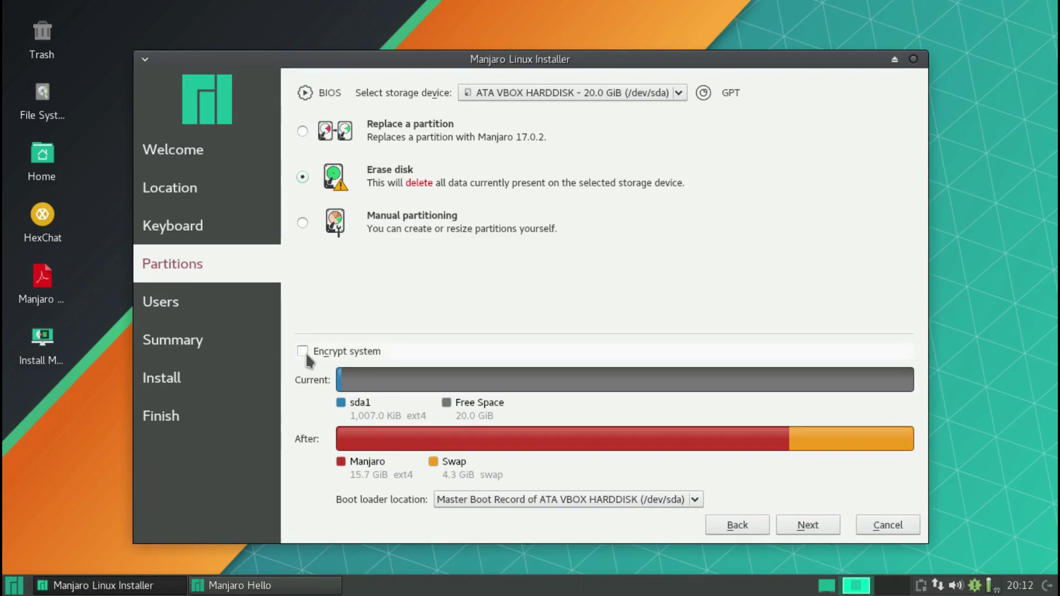
- Enable system encryption with a confirmed passphrase and continue to the Users step
click(302, 351)
click(440, 350)
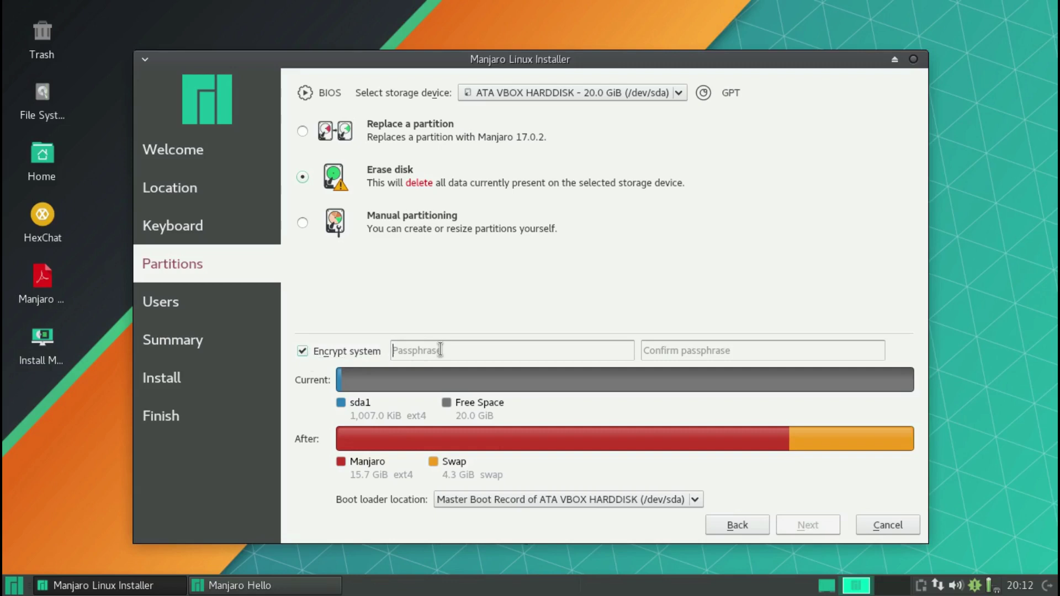
text(•••••••)
key(Tab)
text(•••••••)
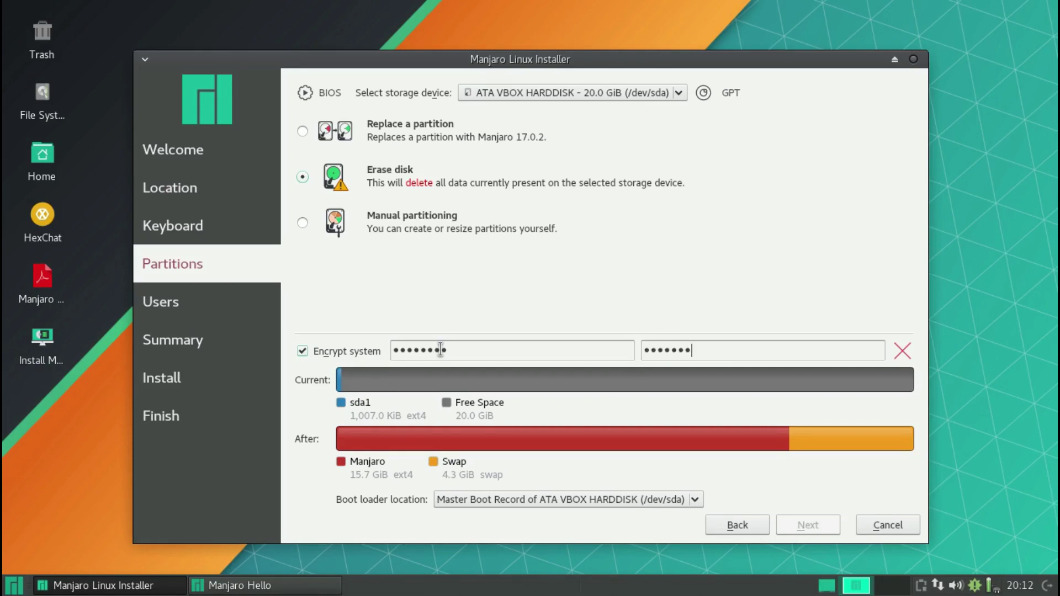
text(•)
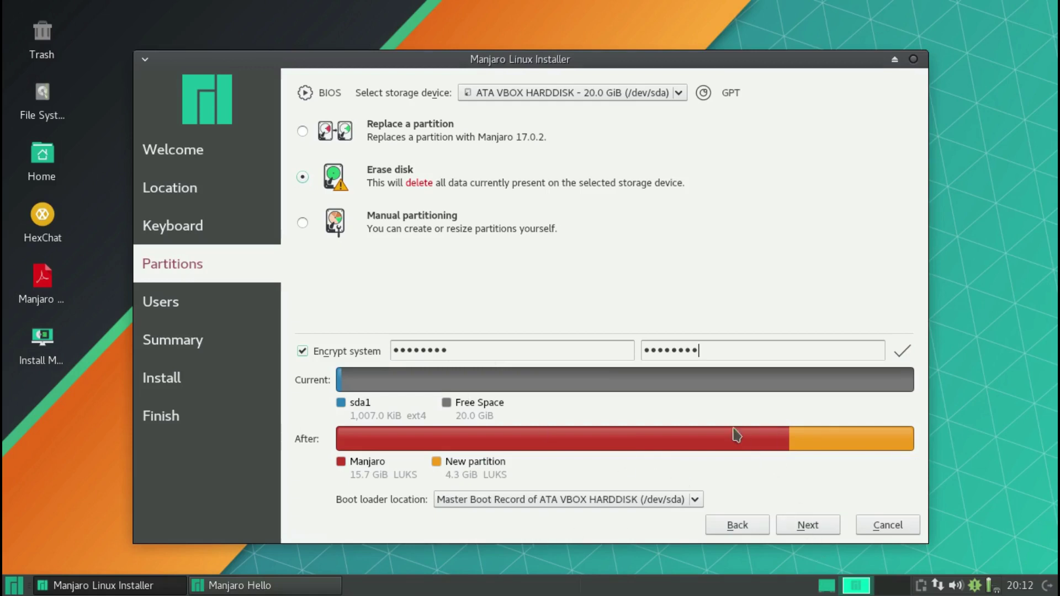
click(805, 527)
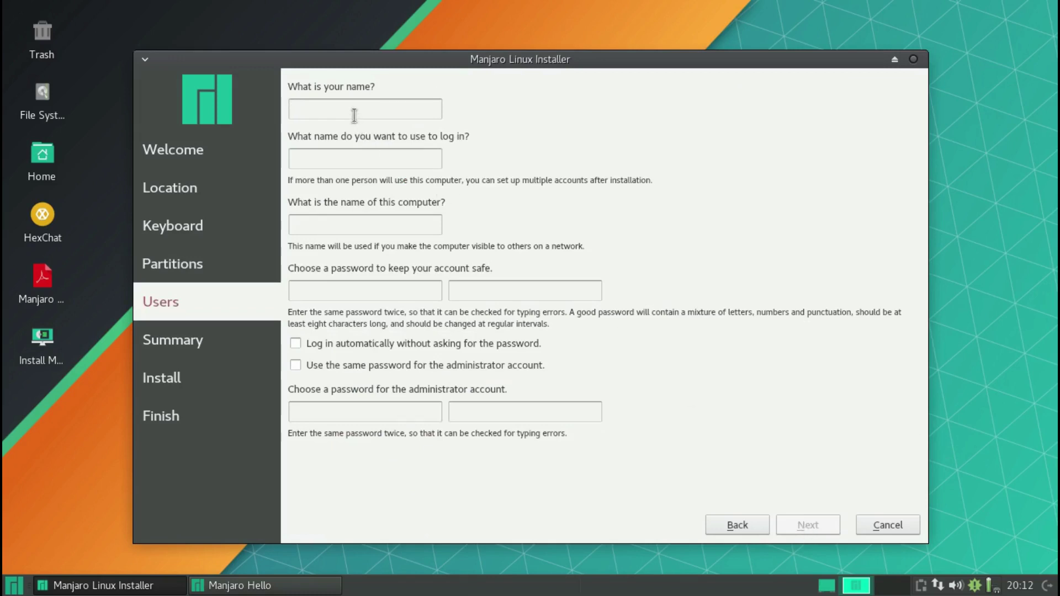
- Enter the user's name and password with hostname manjaro-pc, share the password with the administrator, and open Summary
text(Manjaro)
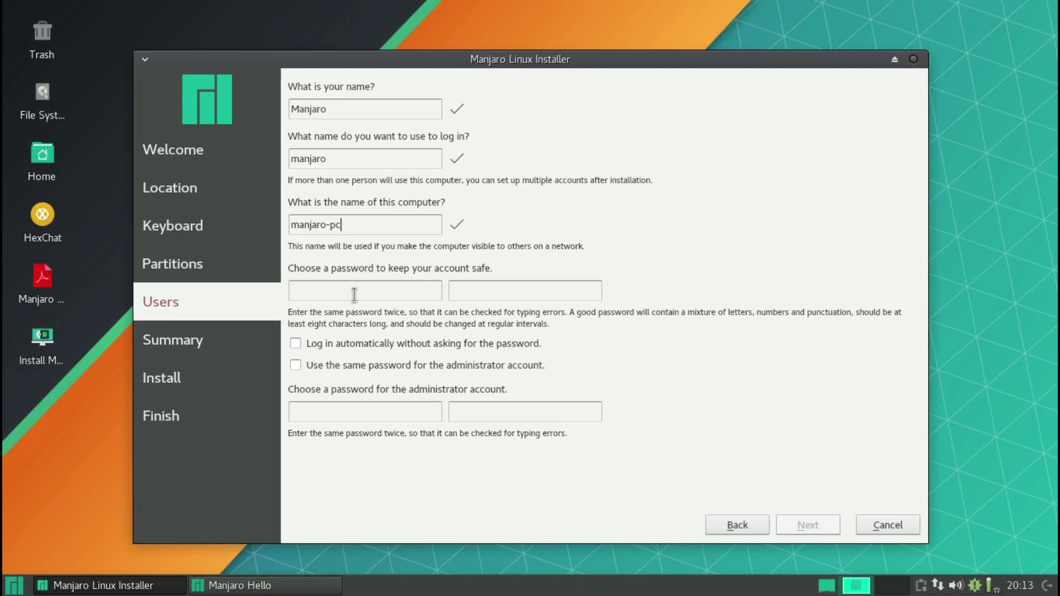
text(m)
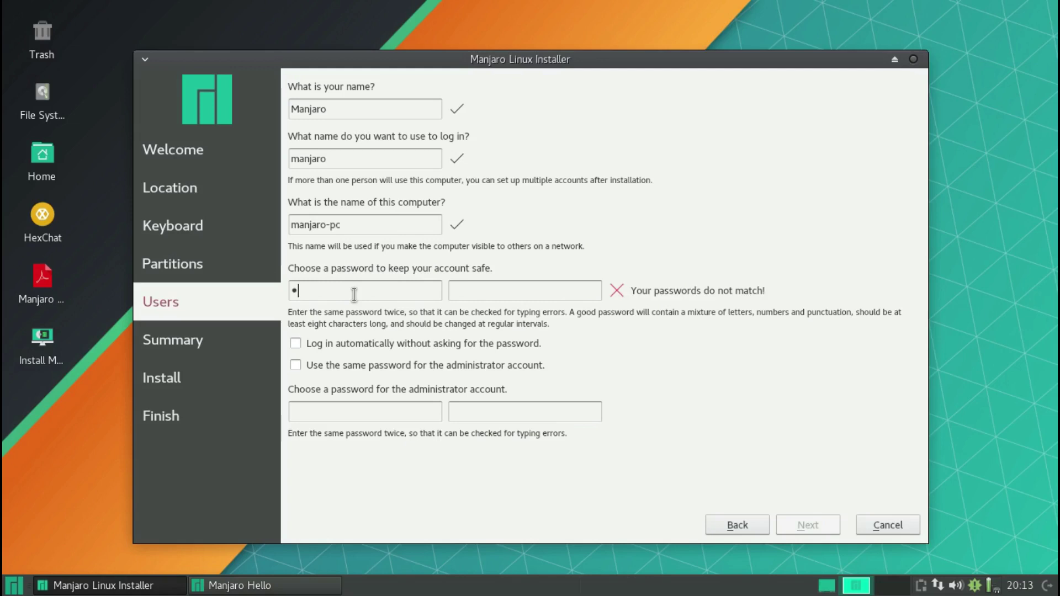
text(1manjaro1)
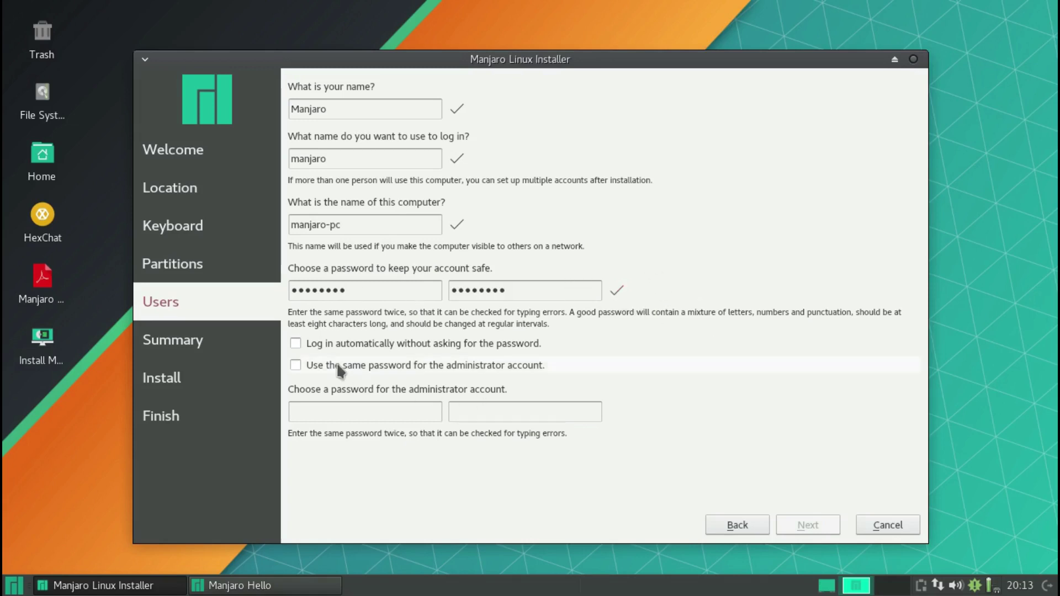
click(295, 365)
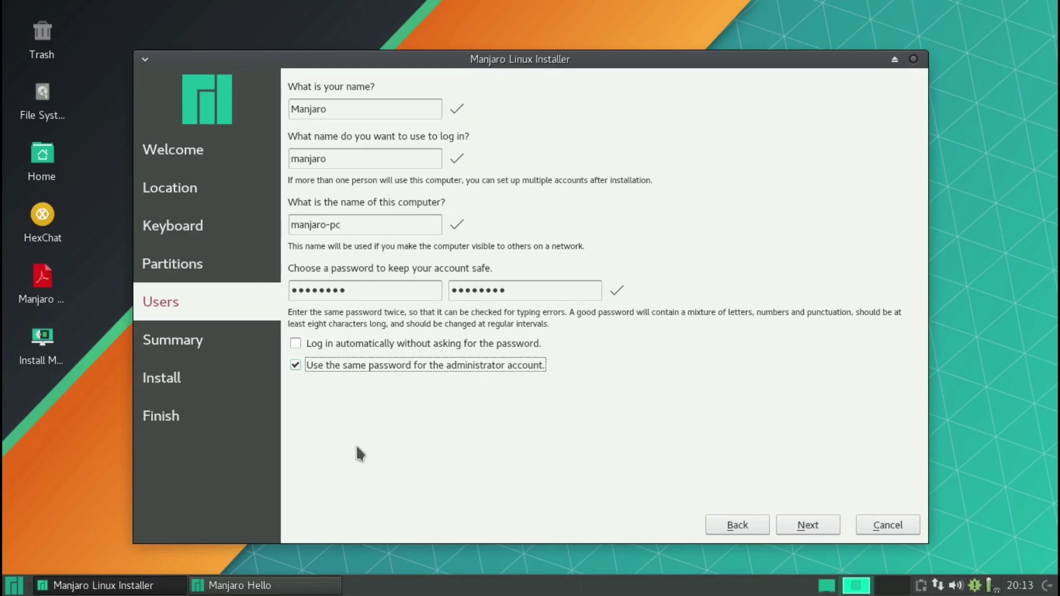
click(809, 525)
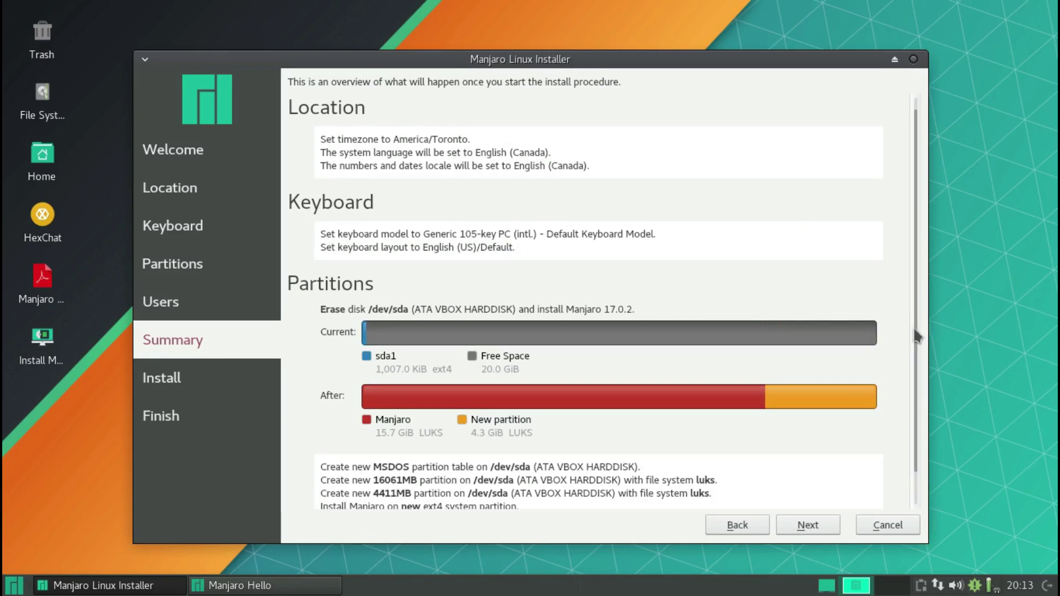
scroll(914, 337, down, 2)
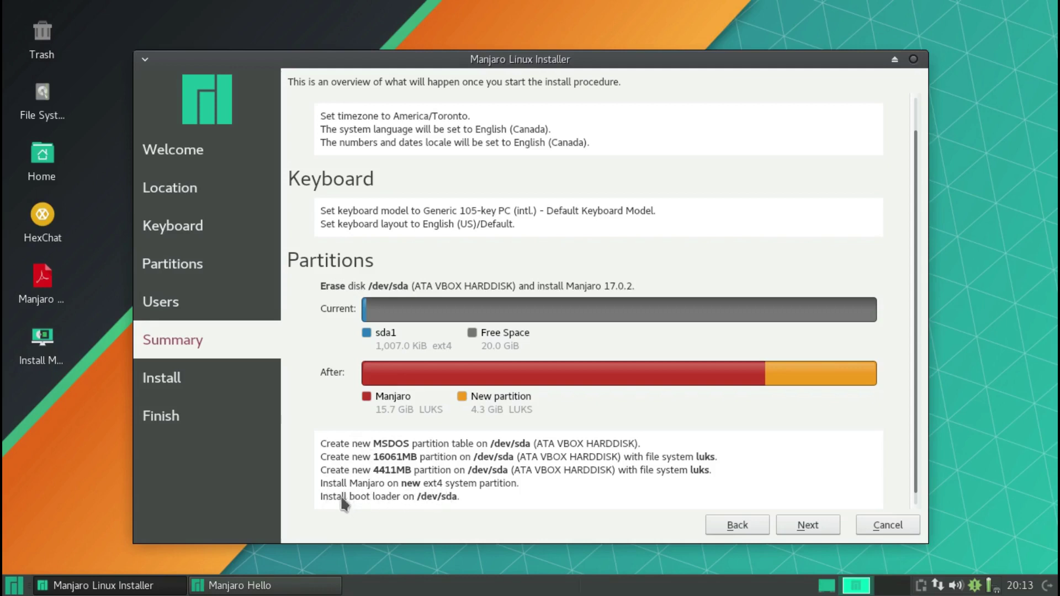
click(811, 531)
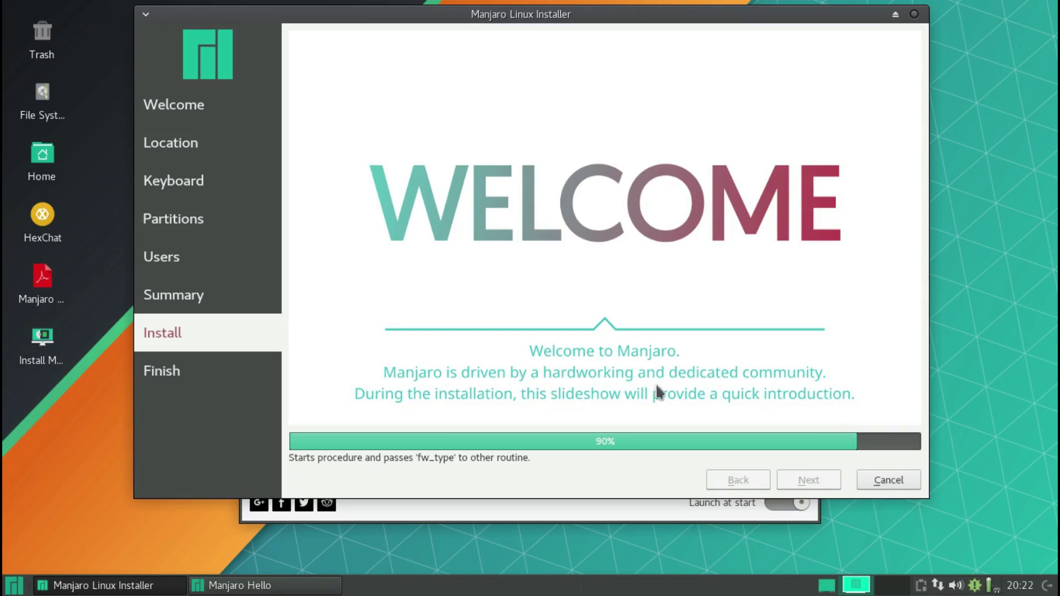
- Open the desktop applications menu while the installation sits at 90%
click(14, 584)
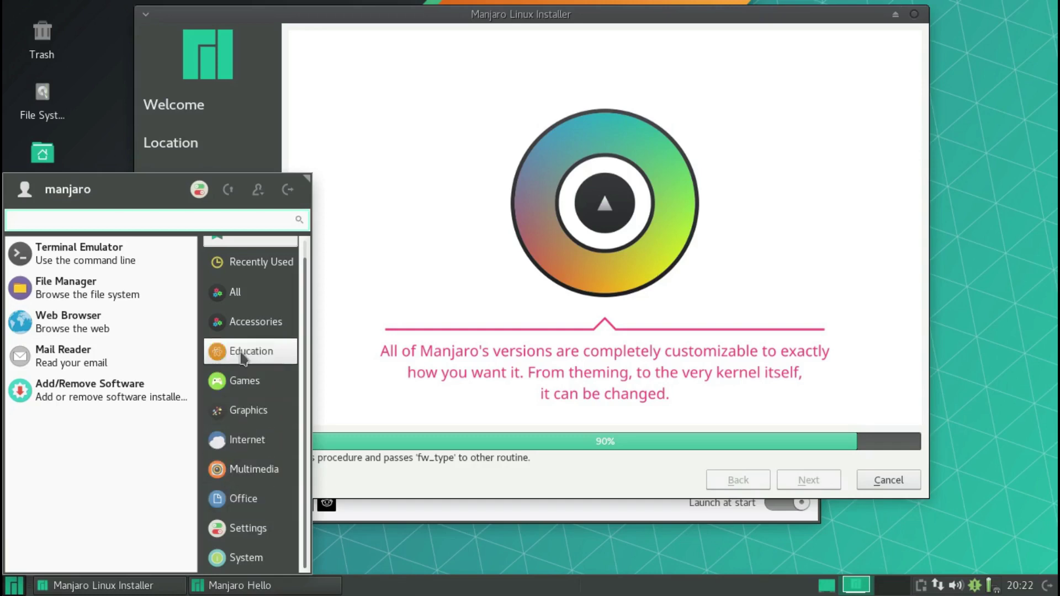
scroll(226, 311, up, 1)
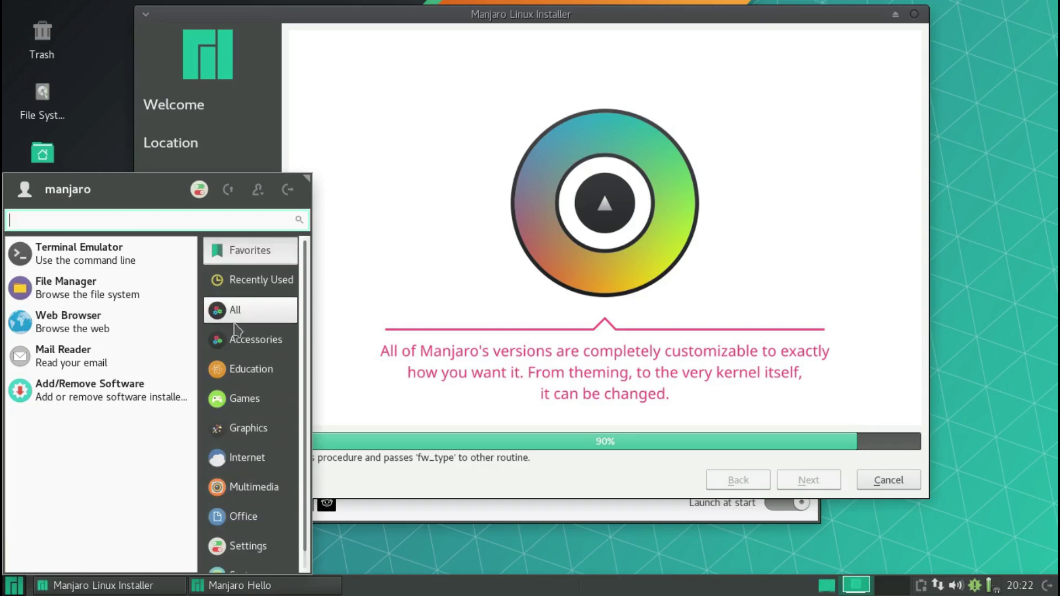
click(241, 349)
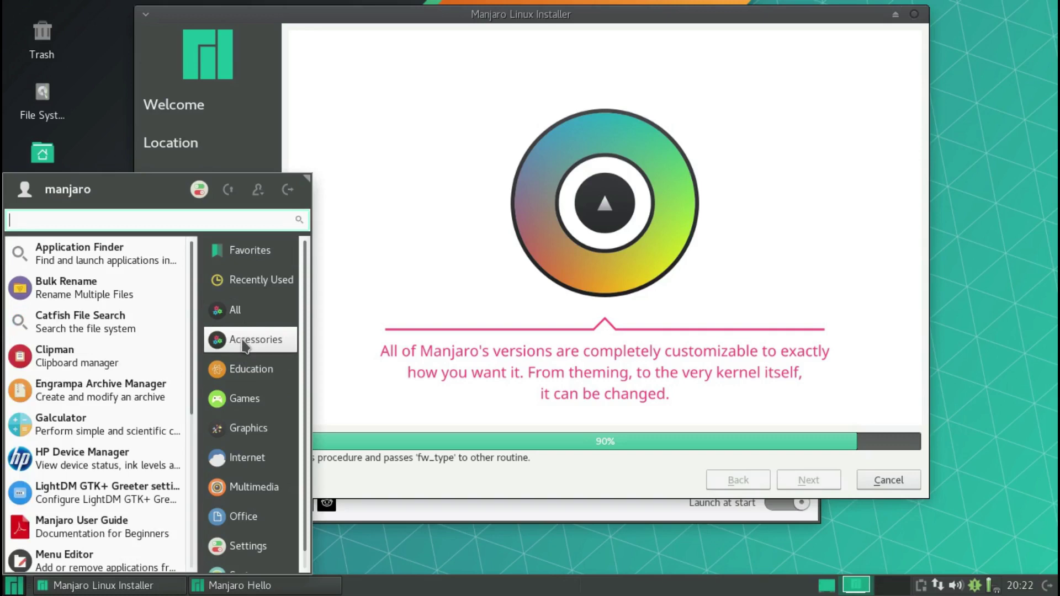
click(242, 402)
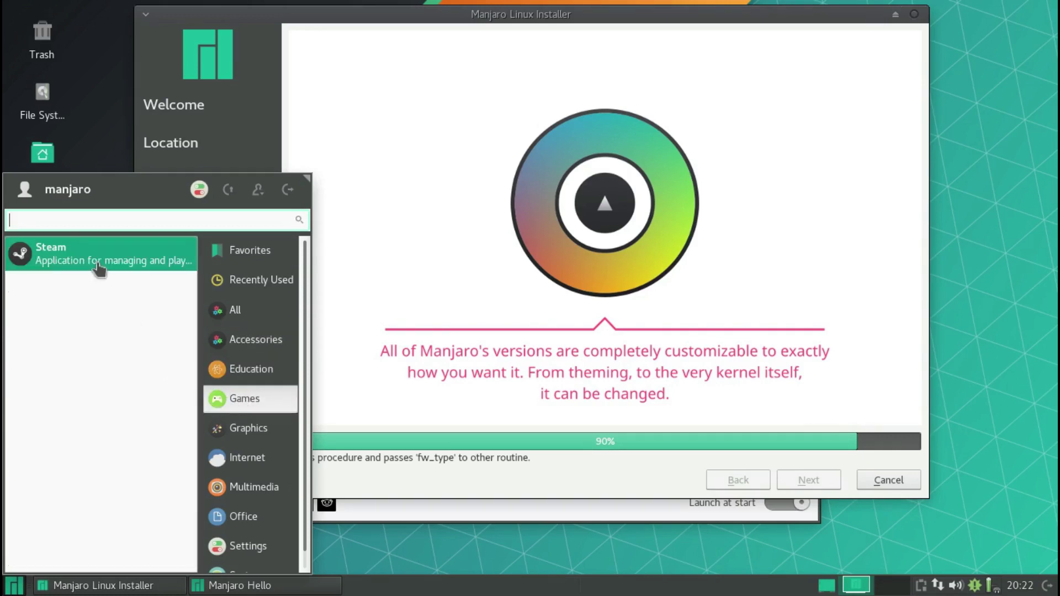
click(250, 430)
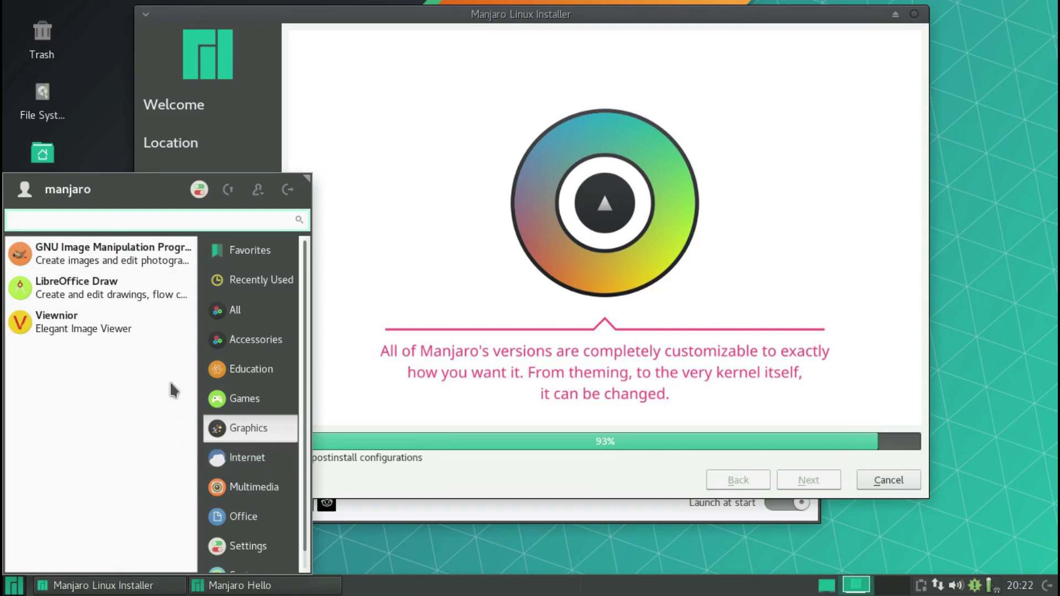
scroll(229, 468, down, 1)
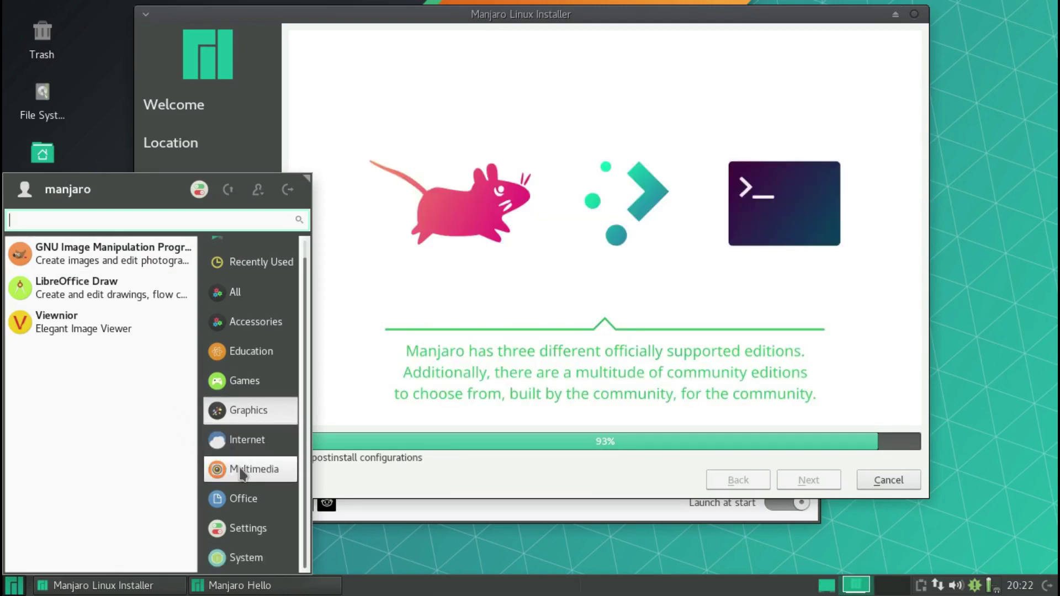
click(241, 473)
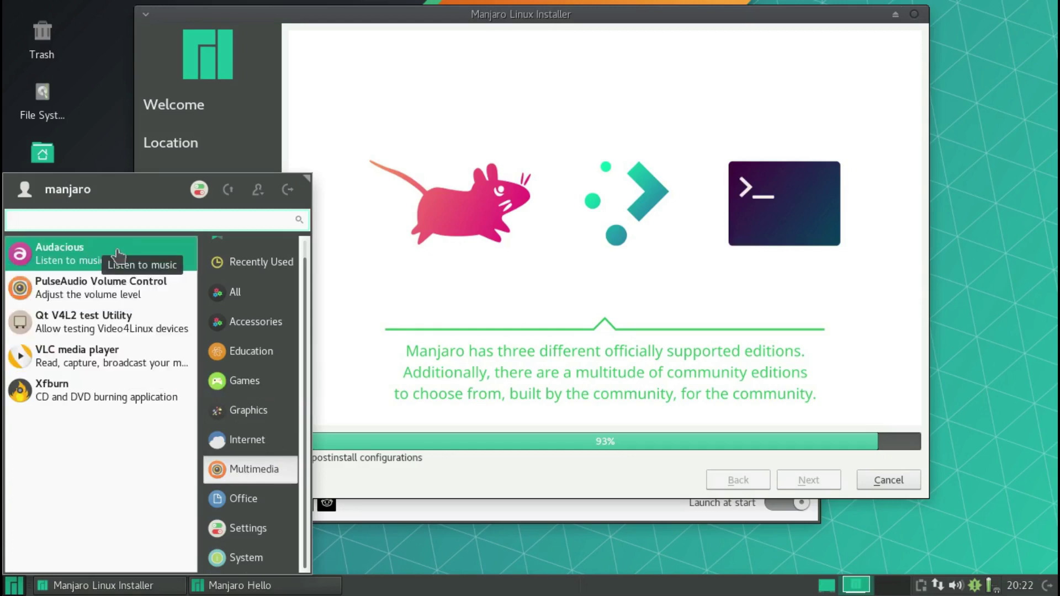
click(242, 500)
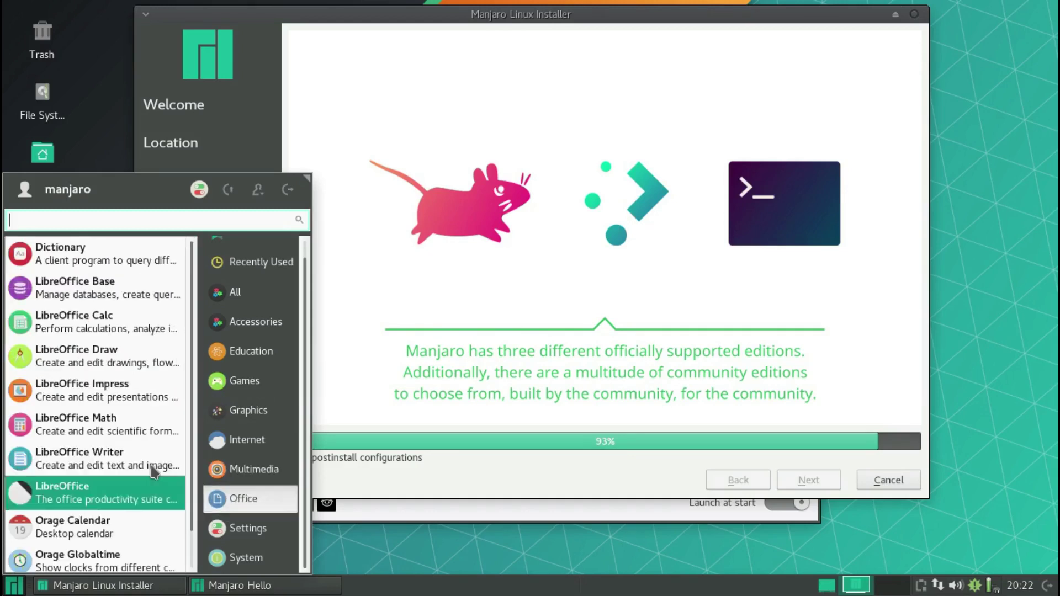
scroll(127, 361, down, 1)
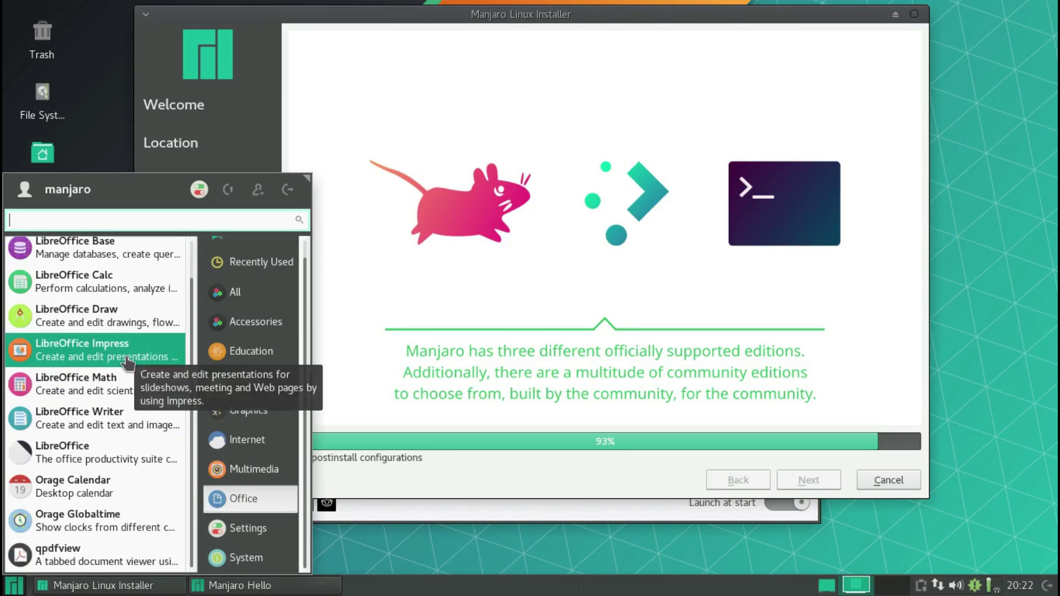
scroll(127, 362, up, 1)
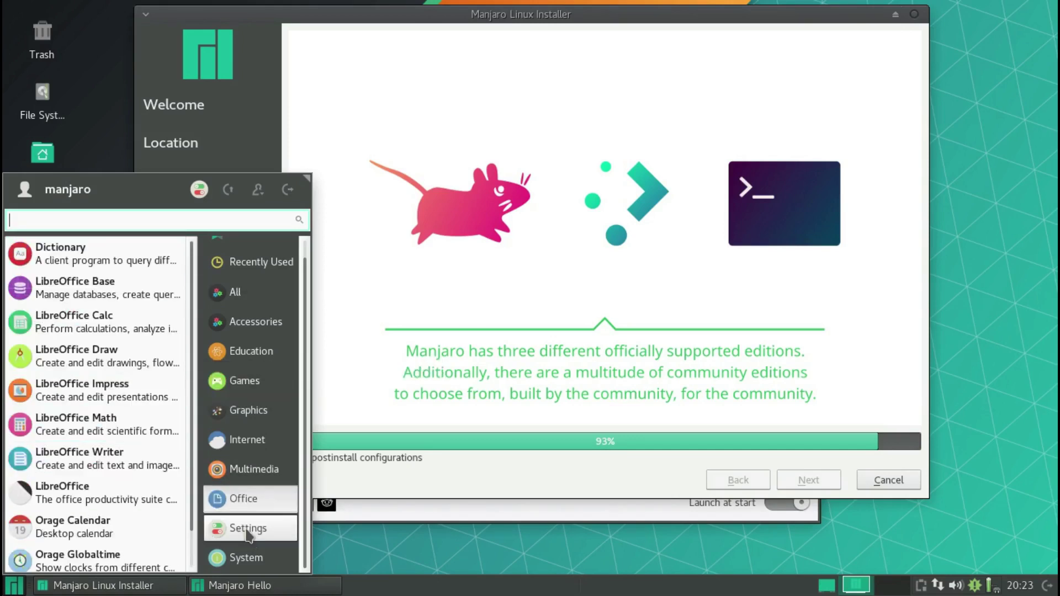
click(246, 561)
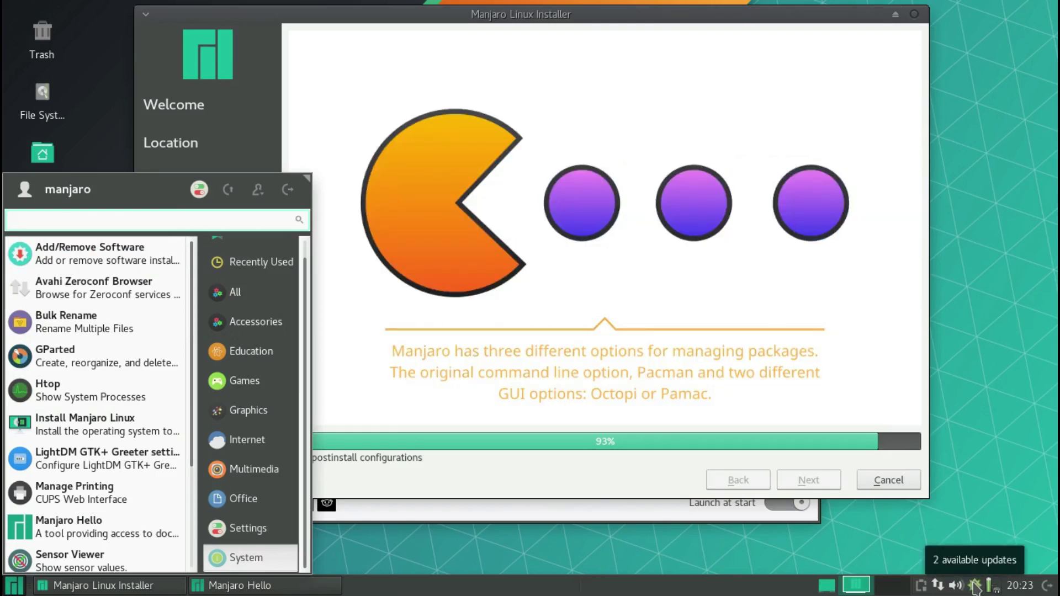
click(14, 588)
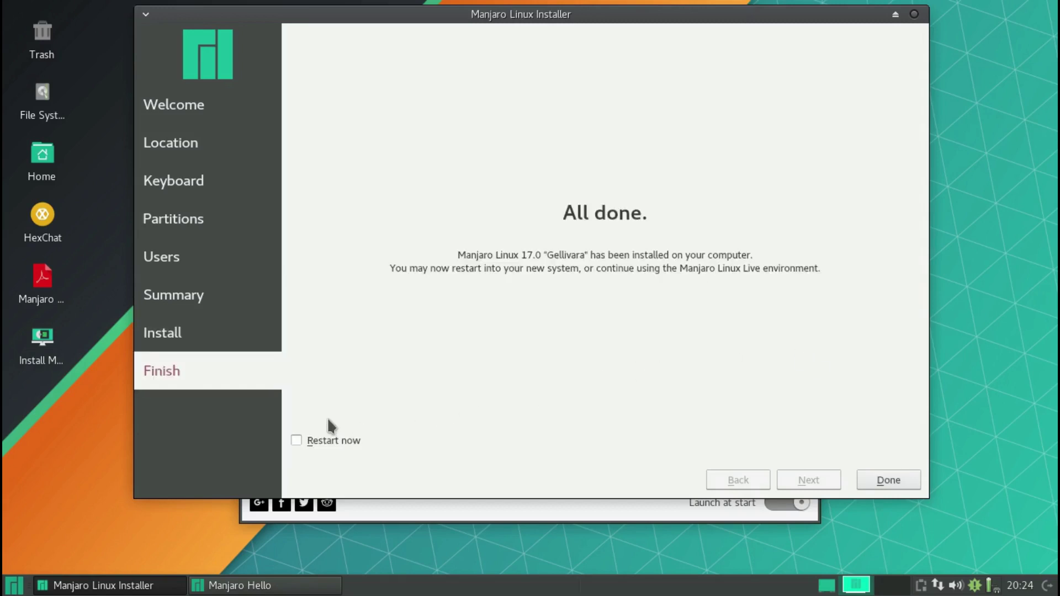
- Finish the installer with Restart now left unticked
click(316, 441)
click(296, 440)
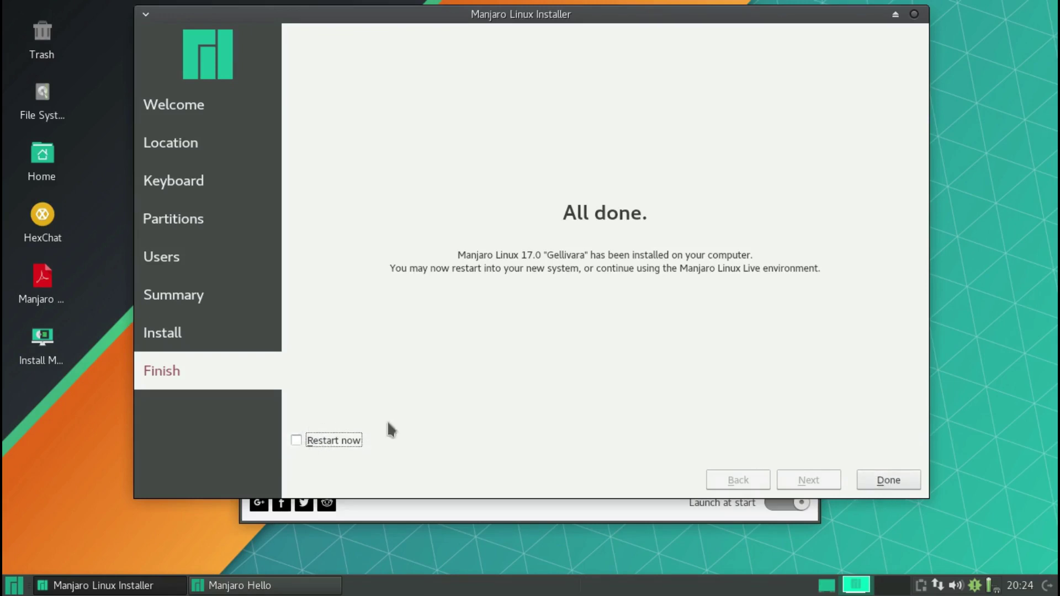
click(877, 486)
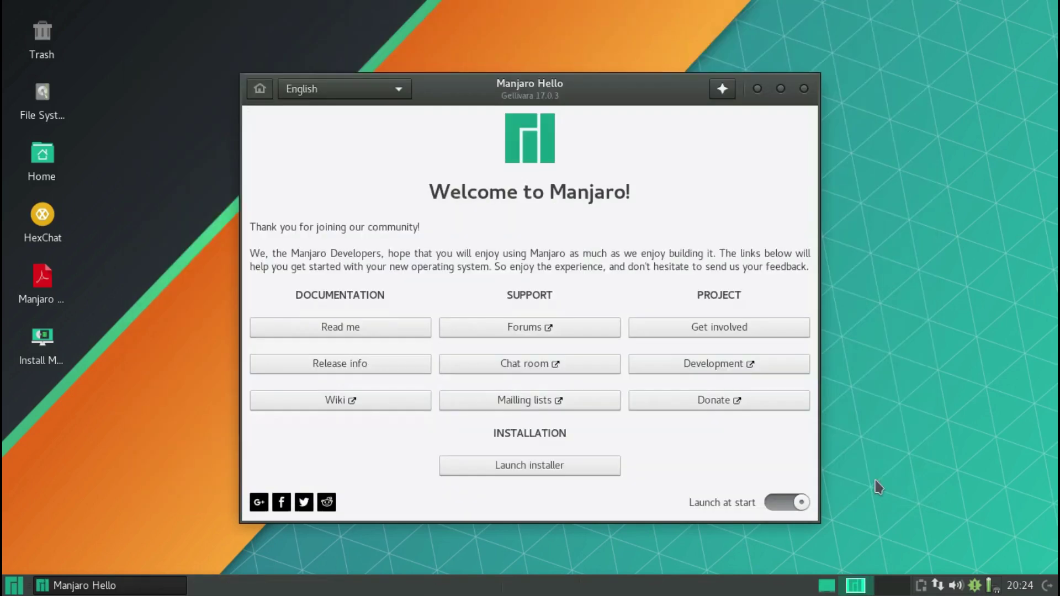
- Close Manjaro Hello, check the applications menu, and bring up the Log Out dialog
click(805, 89)
click(14, 585)
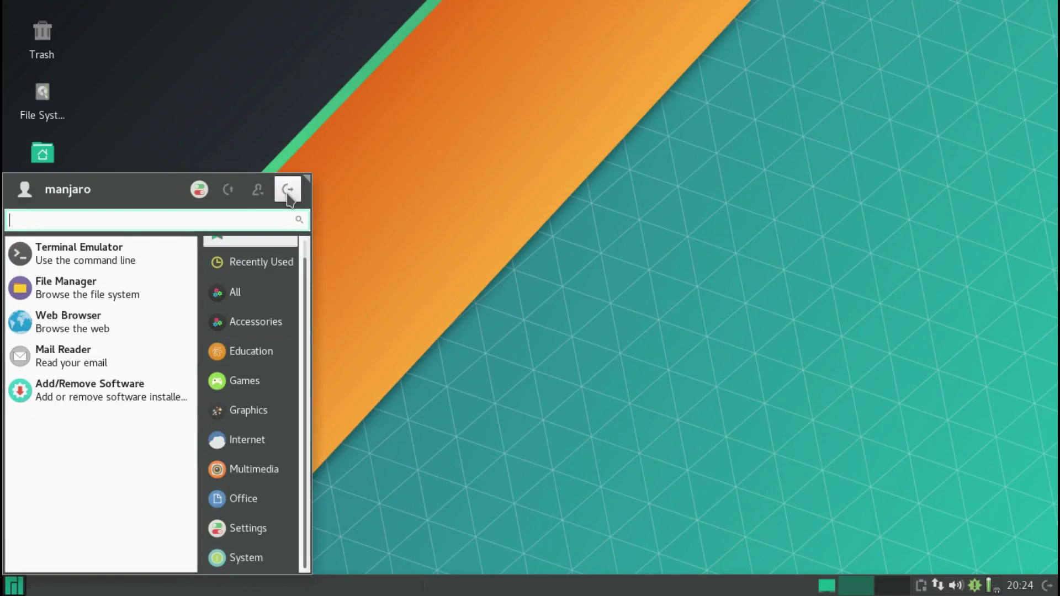
key(Escape)
key(alt+F4)
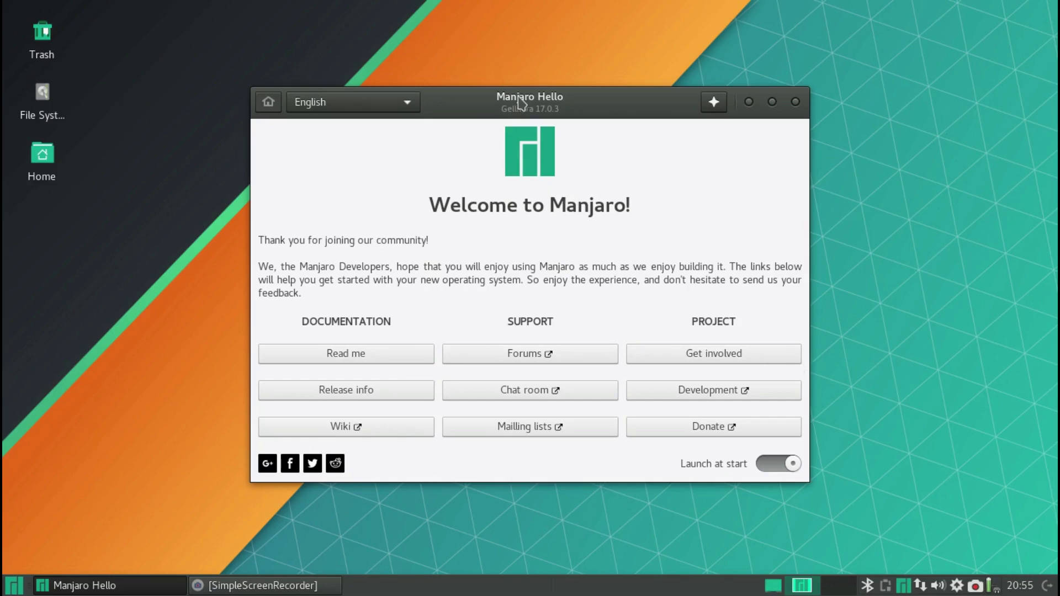
- Nudge the Manjaro Hello welcome window up and left, then close it
mouse_move(519, 102)
mouse_down()
mouse_move(512, 74)
mouse_move(505, 98)
mouse_up()
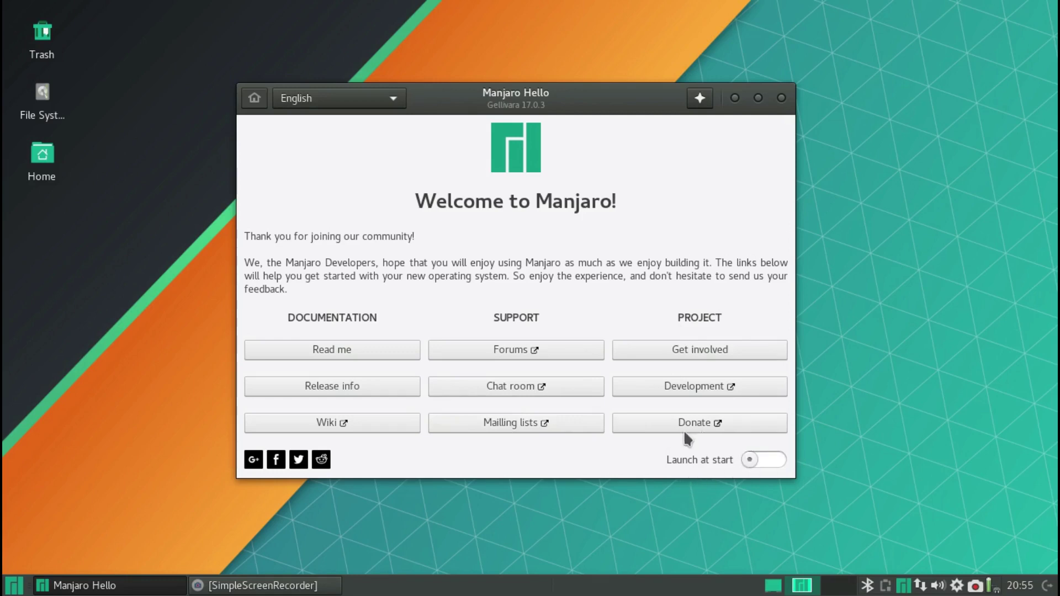
click(781, 98)
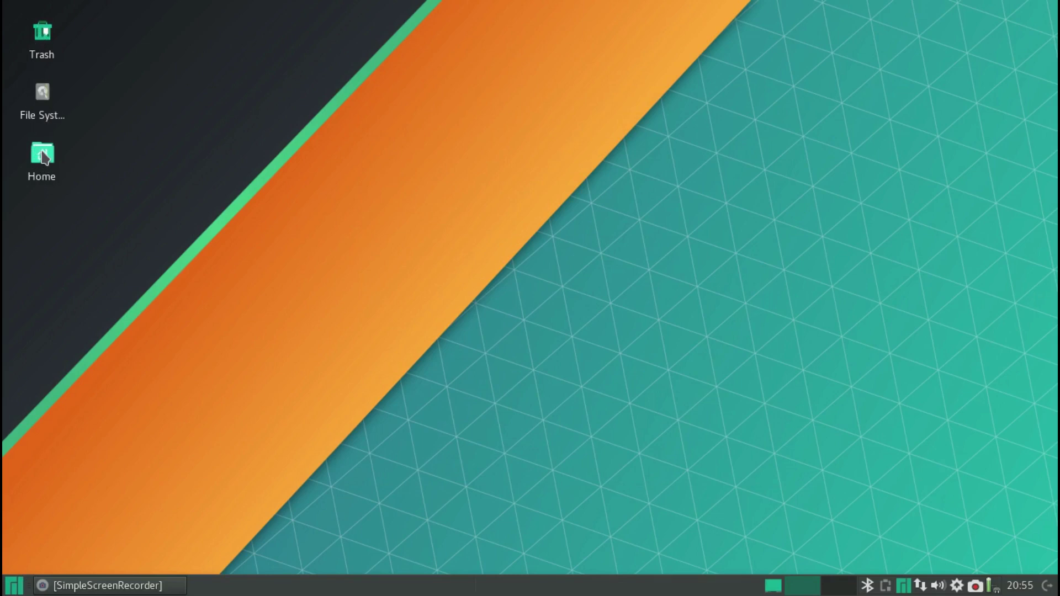
double_click(42, 93)
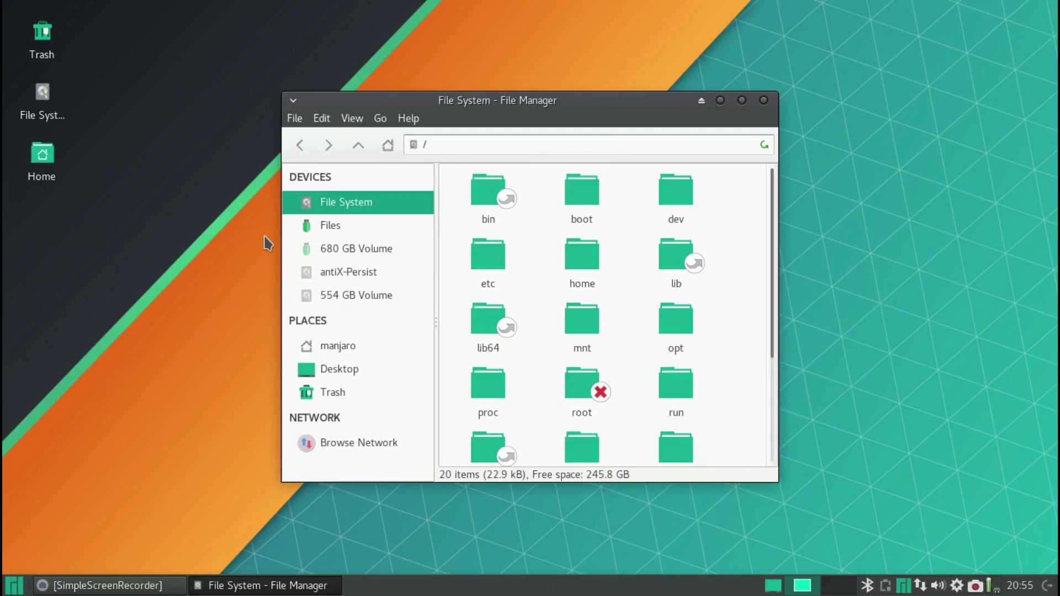
click(342, 348)
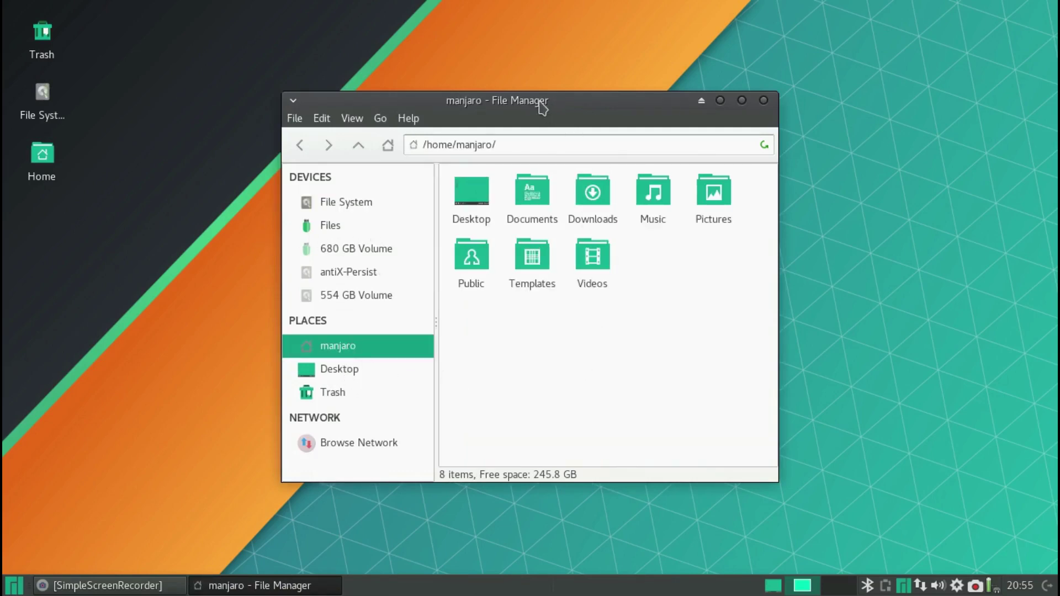
drag(540, 102, 530, 63)
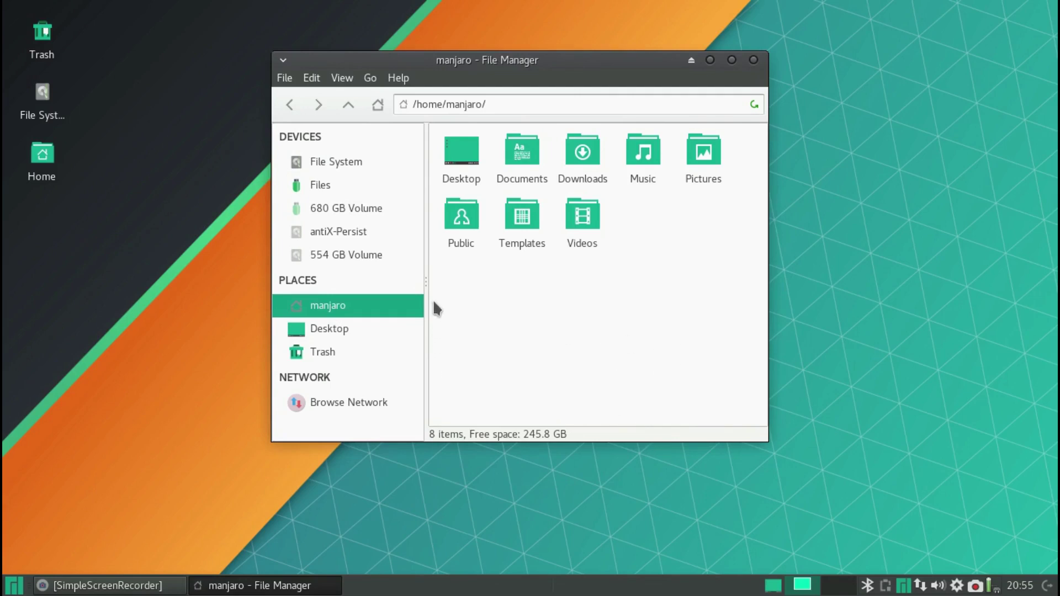
click(753, 59)
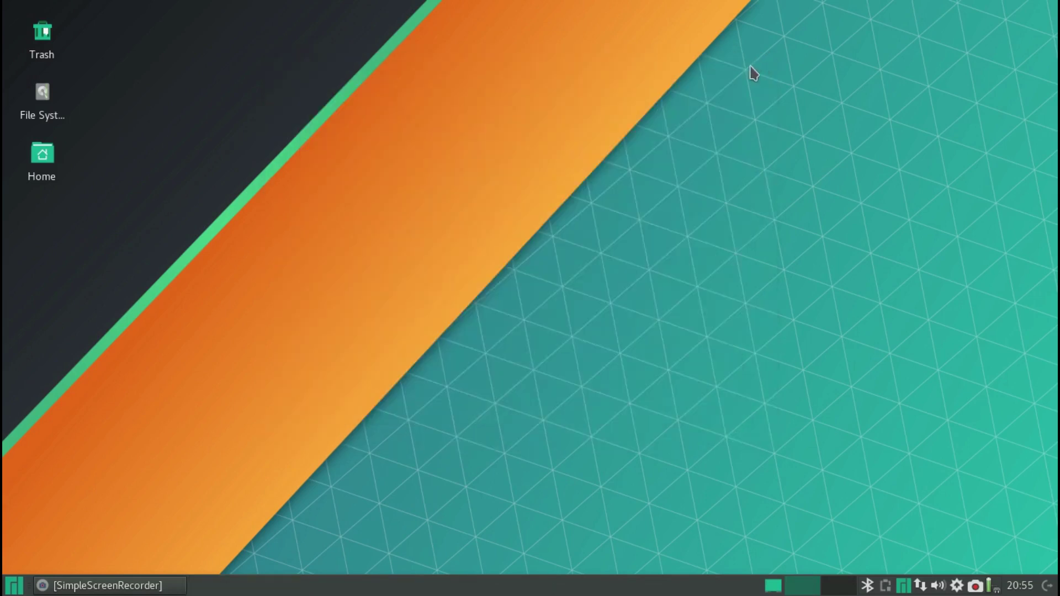
click(15, 587)
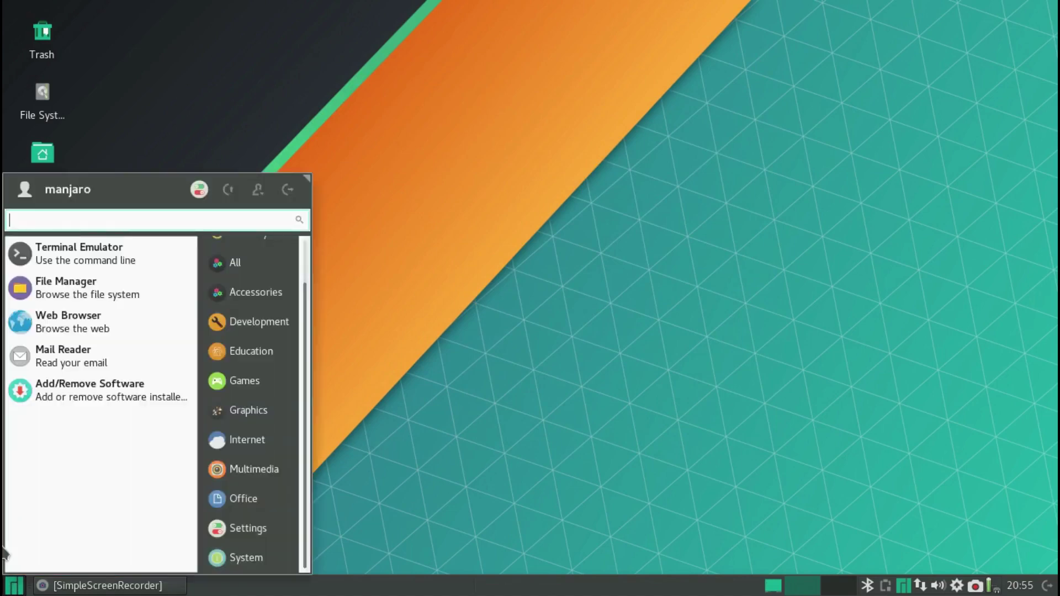
- Launch Xfce Settings Manager and scroll through its Personal, Hardware, System and Other categories
click(200, 190)
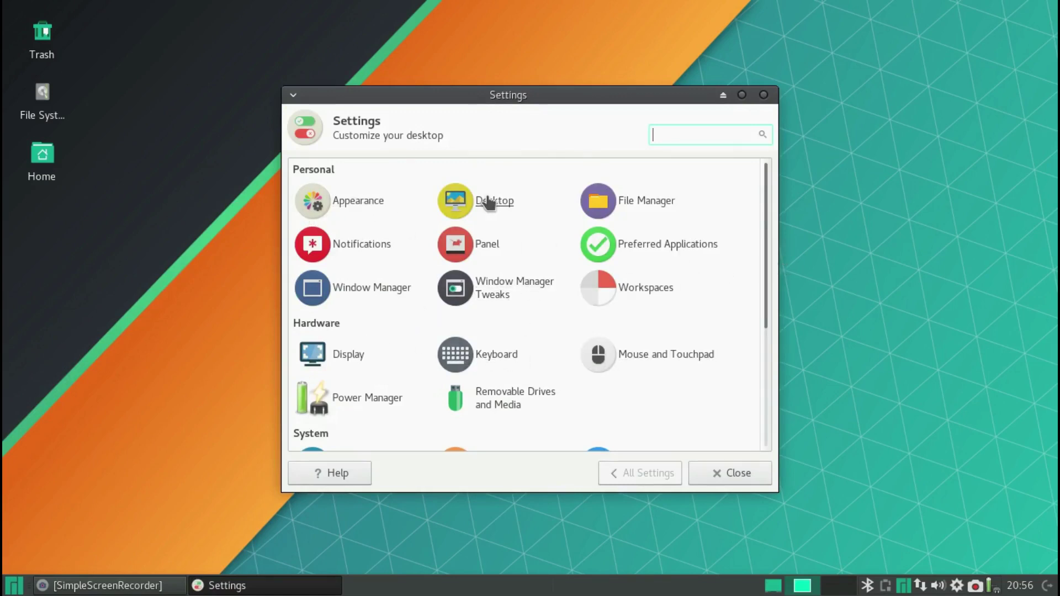
scroll(501, 290, down, 1)
scroll(502, 290, down, 1)
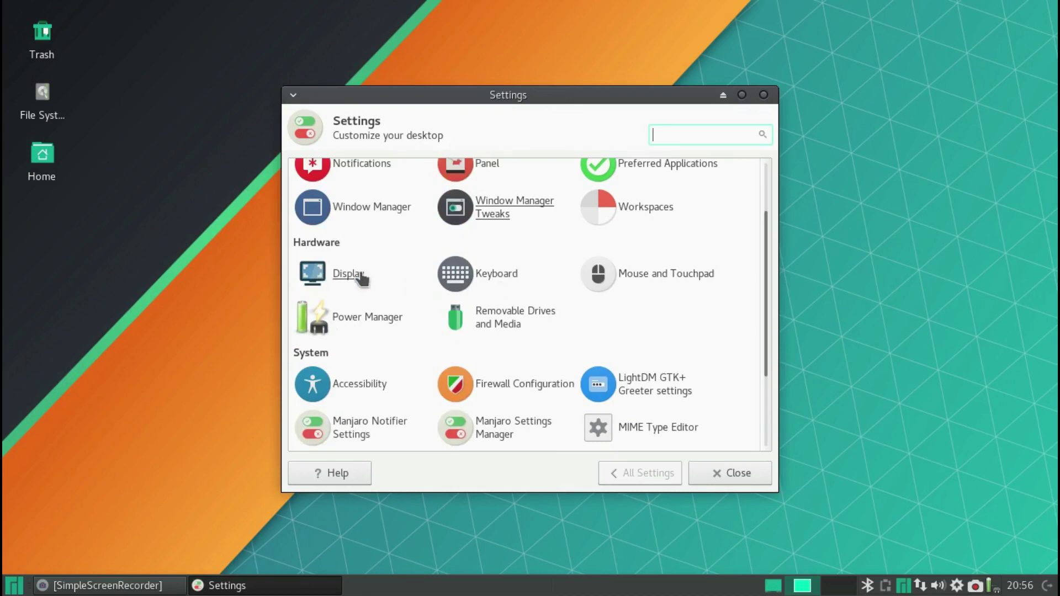
scroll(660, 315, down, 1)
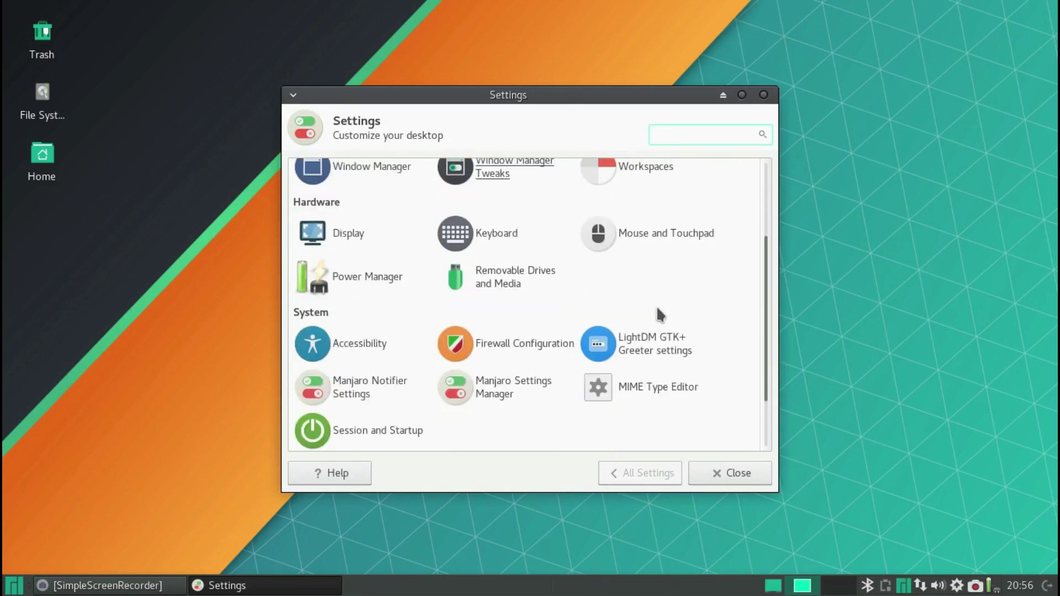
scroll(658, 312, down, 1)
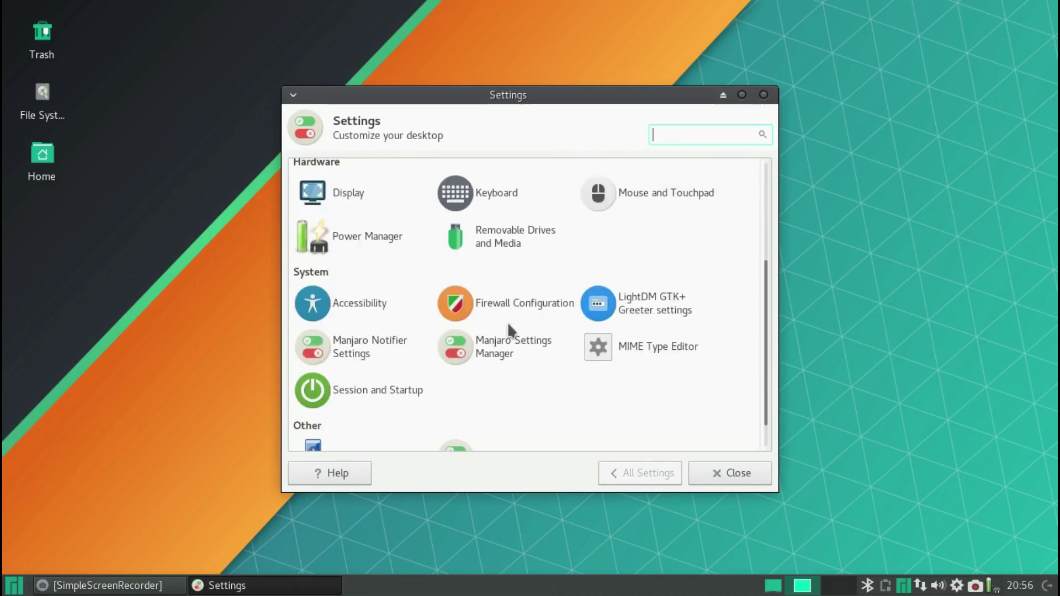
- Launch Manjaro Settings Manager and open its Hardware Configuration driver list
click(497, 355)
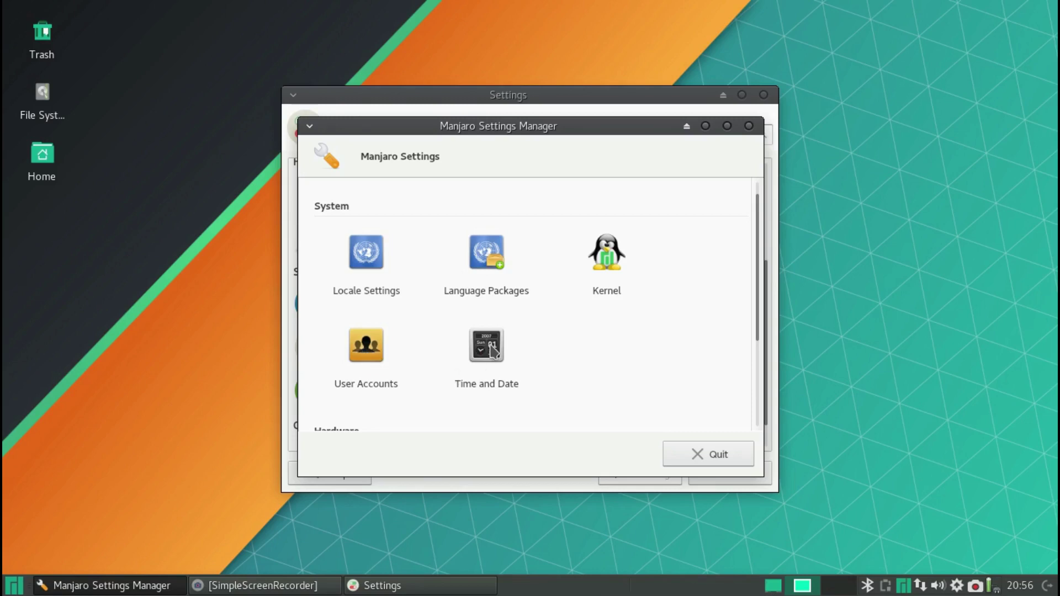
scroll(568, 356, down, 3)
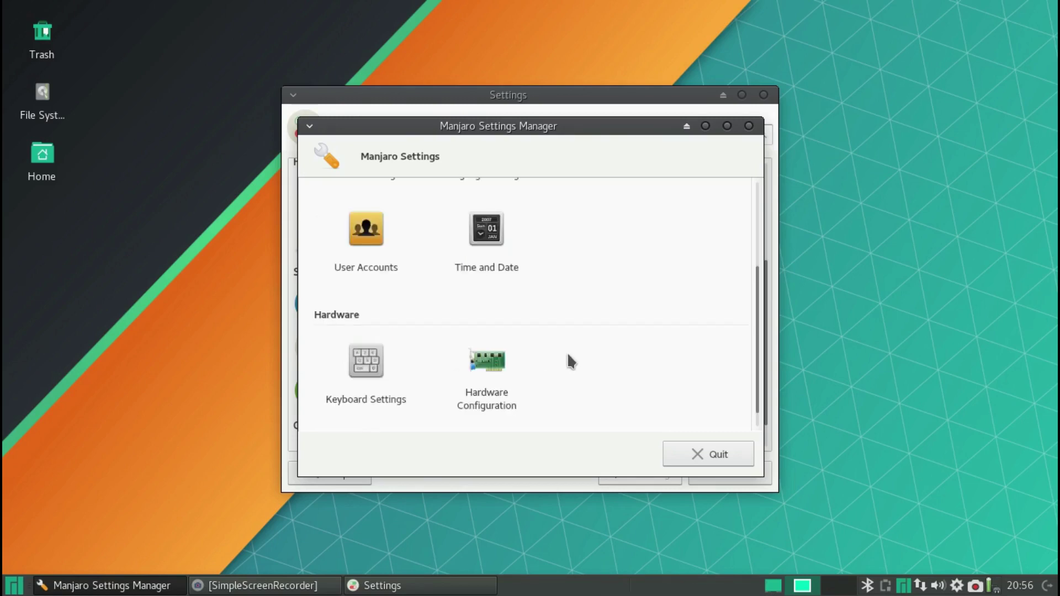
double_click(495, 365)
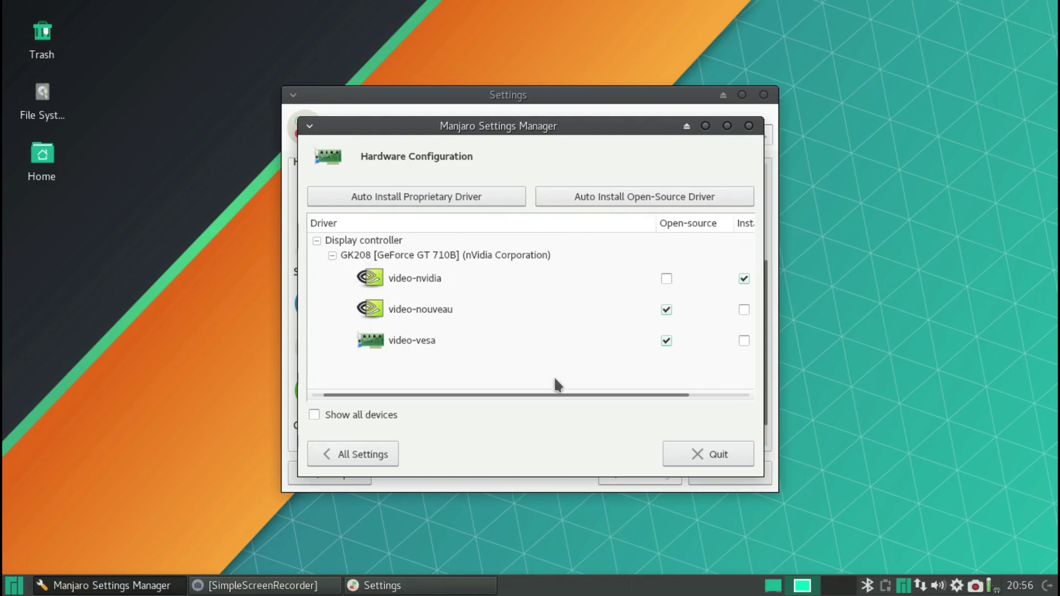
- Check the GeForce GT 710B drivers show video-nvidia installed, then quit Manjaro Settings Manager
drag(550, 394, 650, 404)
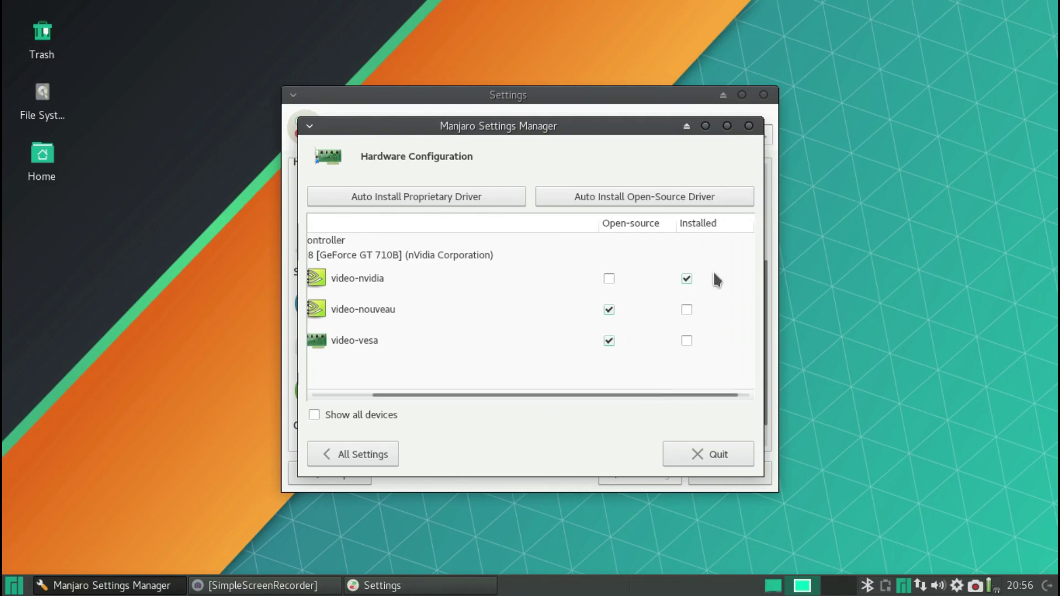
click(705, 458)
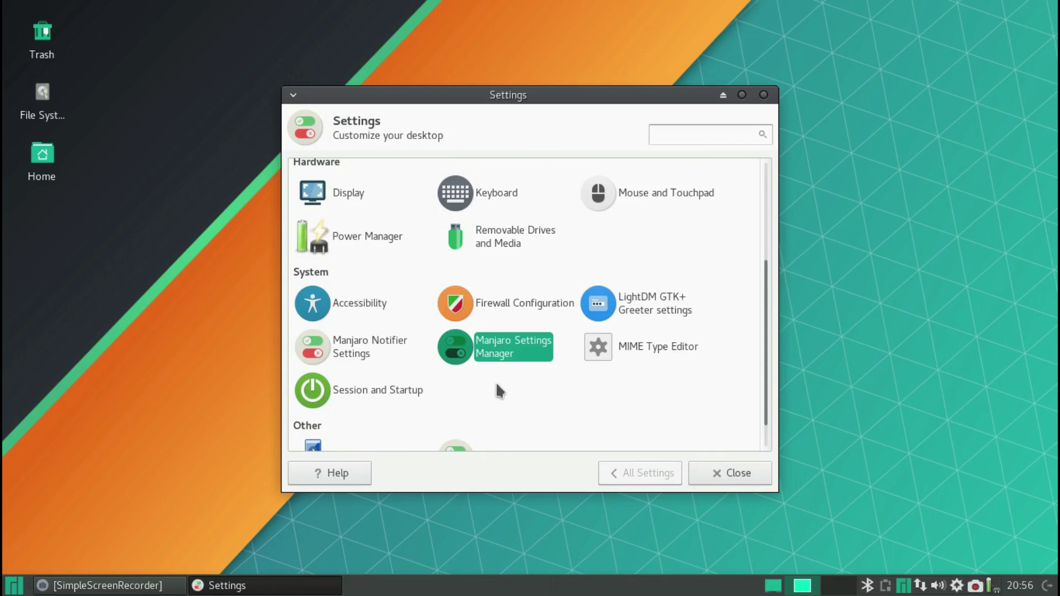
- Scroll to the bottom of the Xfce Settings list and close the window
scroll(495, 383, down, 1)
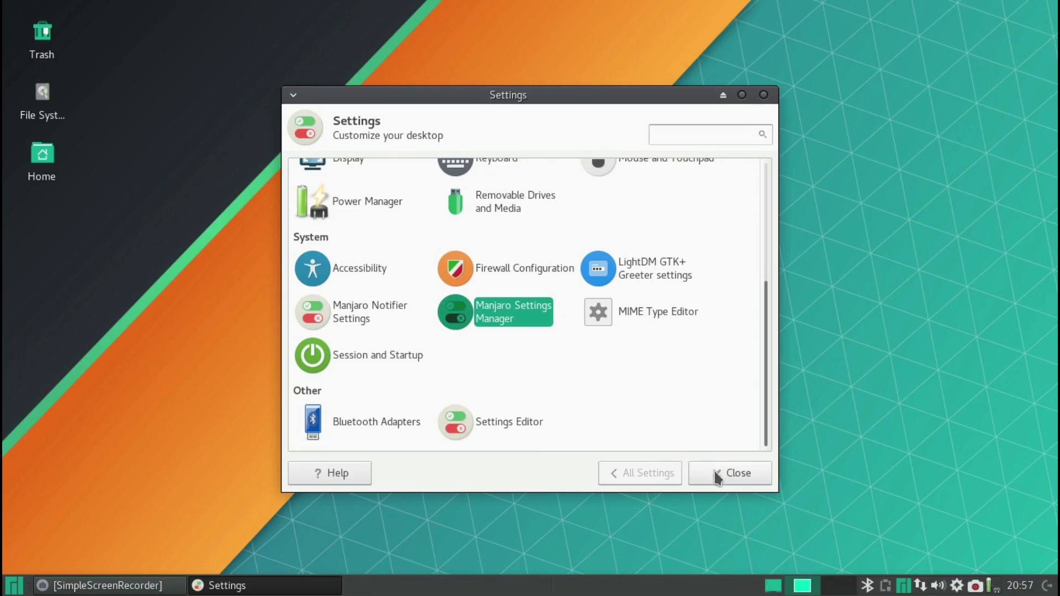
click(718, 476)
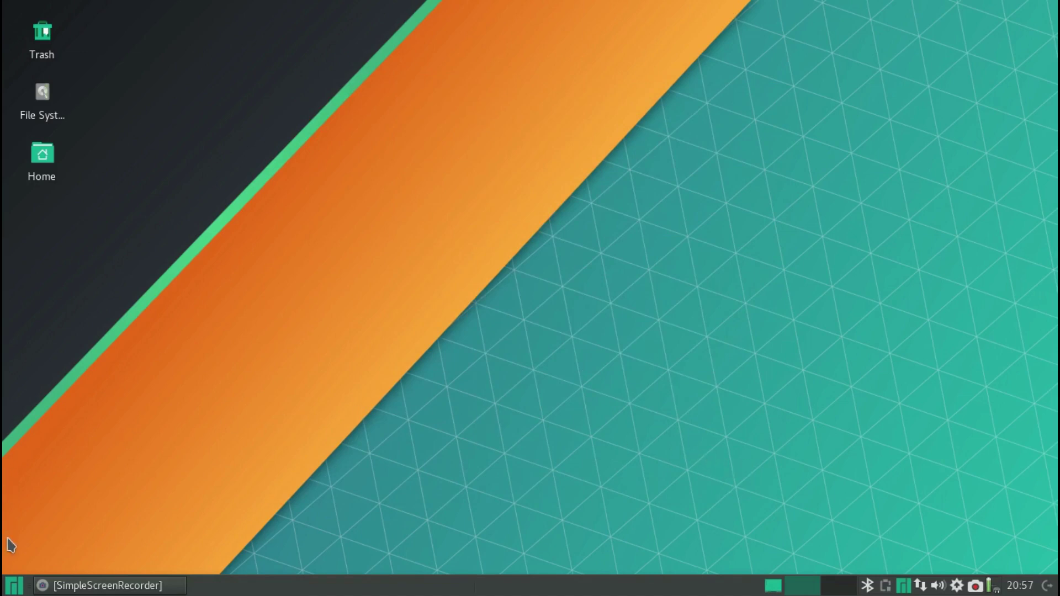
click(14, 586)
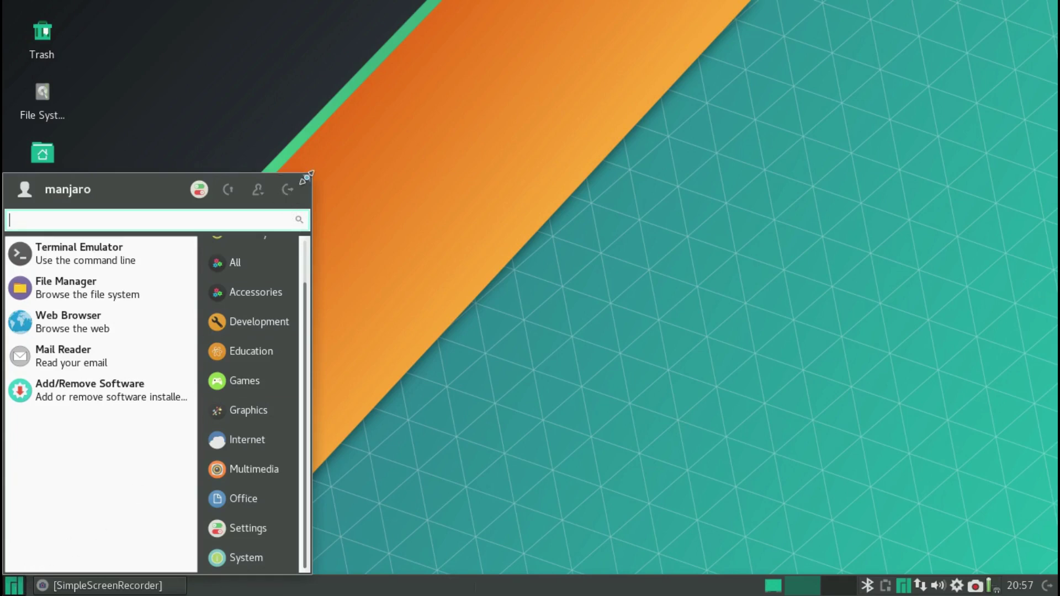
- Enlarge the Whisker Menu by dragging its resize corner, then reopen it
mouse_move(309, 174)
mouse_down()
mouse_move(343, 146)
mouse_move(317, 168)
mouse_up()
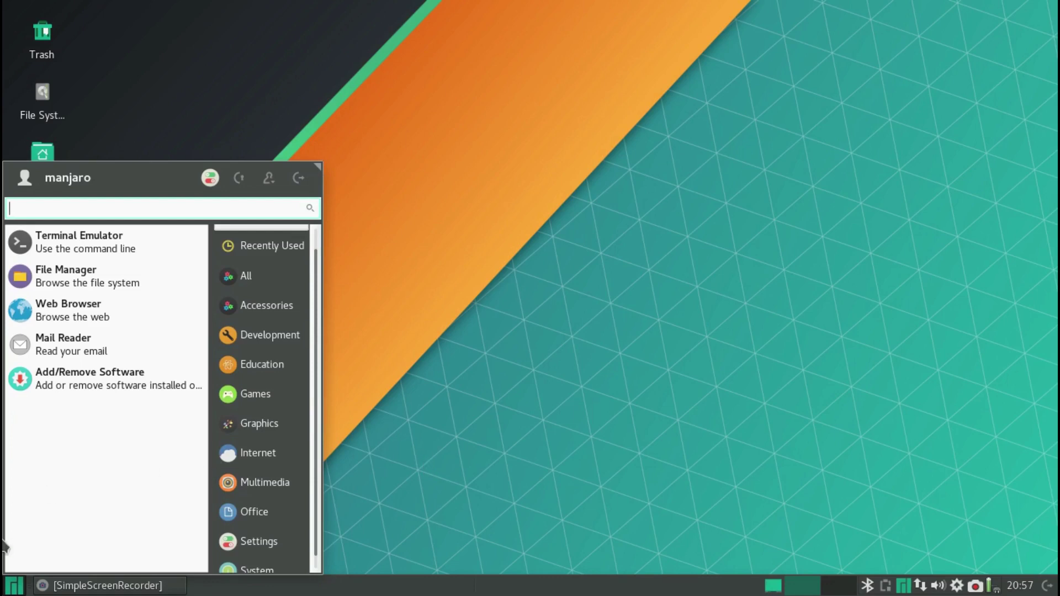
click(16, 588)
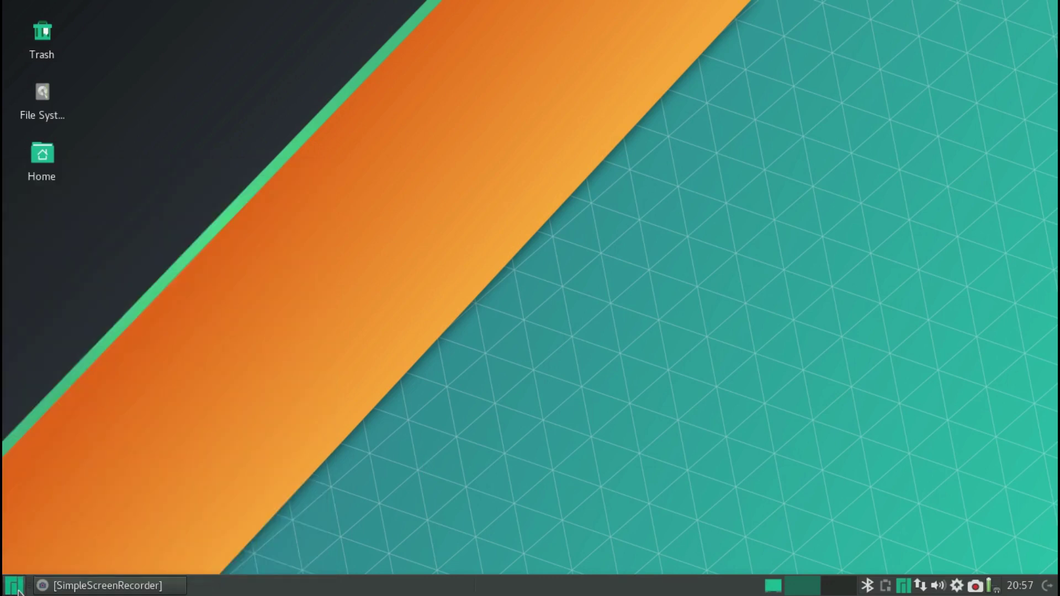
click(17, 588)
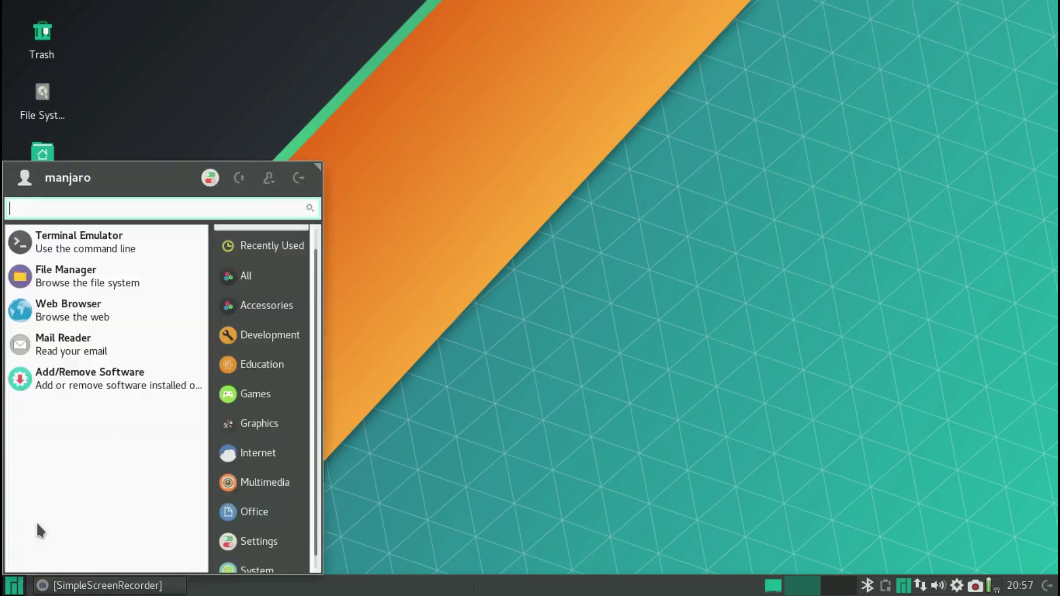
- Browse the Accessories, Development, Education, Graphics, Games and Internet application categories
click(299, 308)
click(284, 335)
click(277, 363)
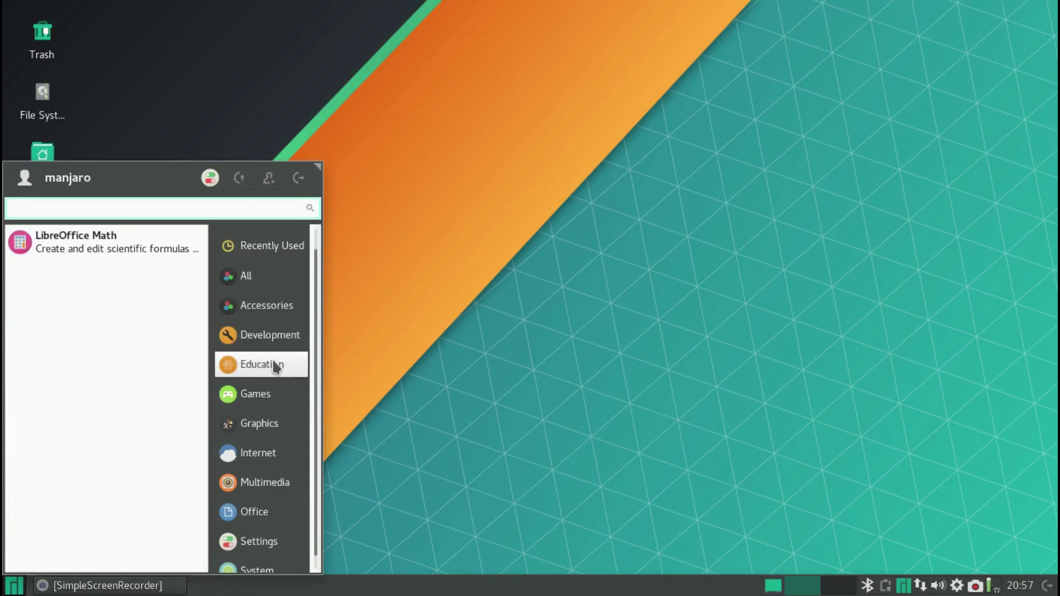
click(267, 421)
click(249, 393)
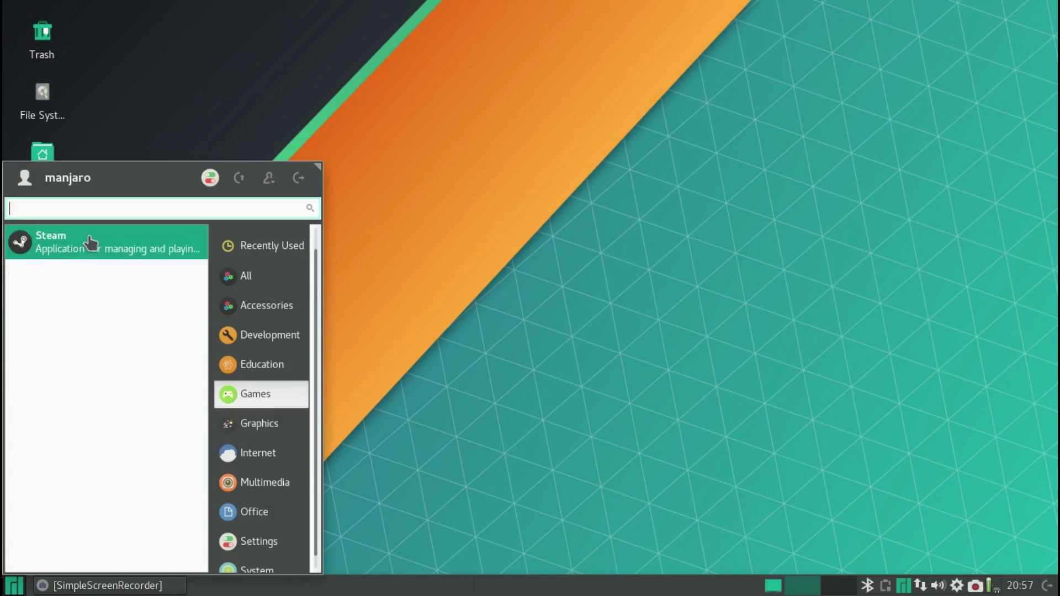
click(265, 454)
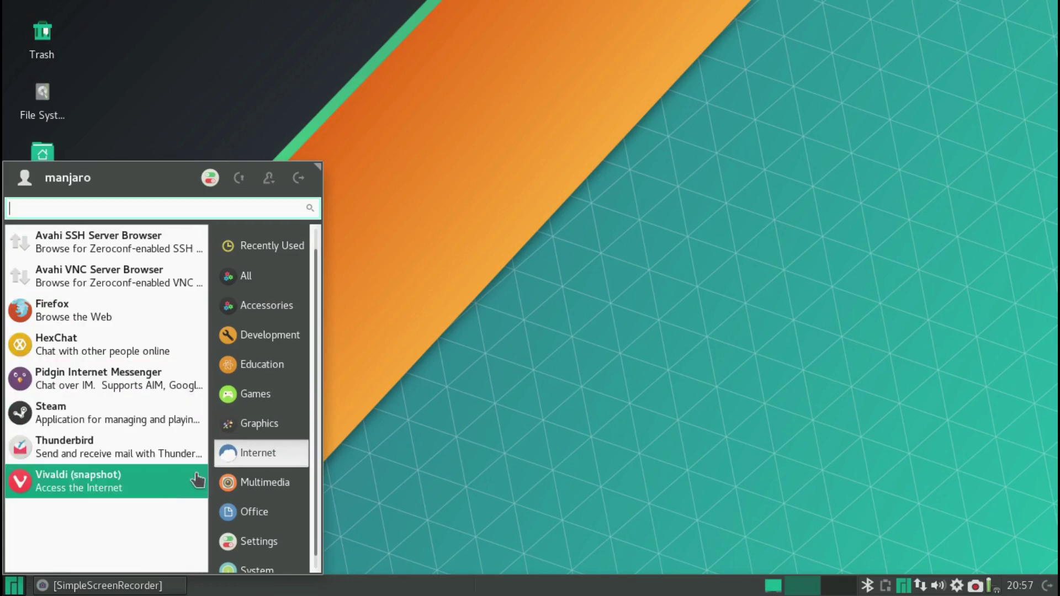
scroll(255, 457, down, 1)
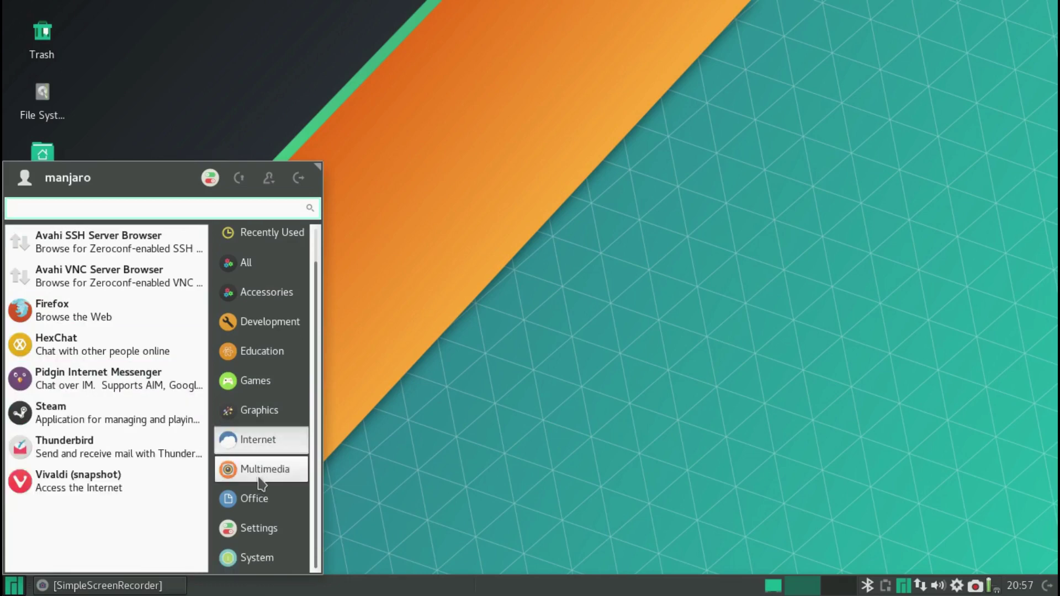
- Browse the Multimedia and System application lists, then close the Whisker Menu
click(258, 475)
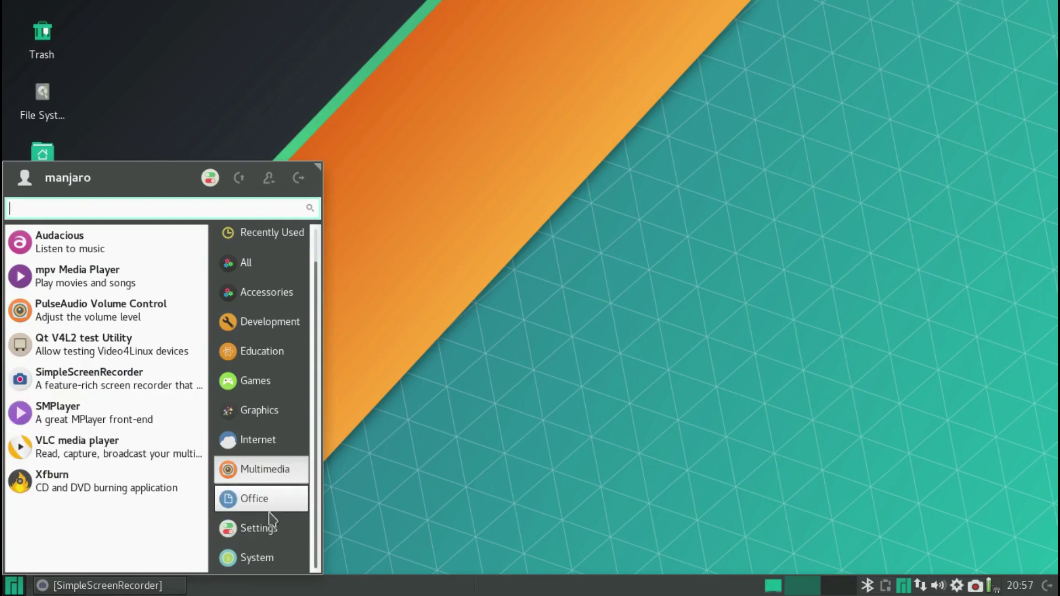
click(267, 558)
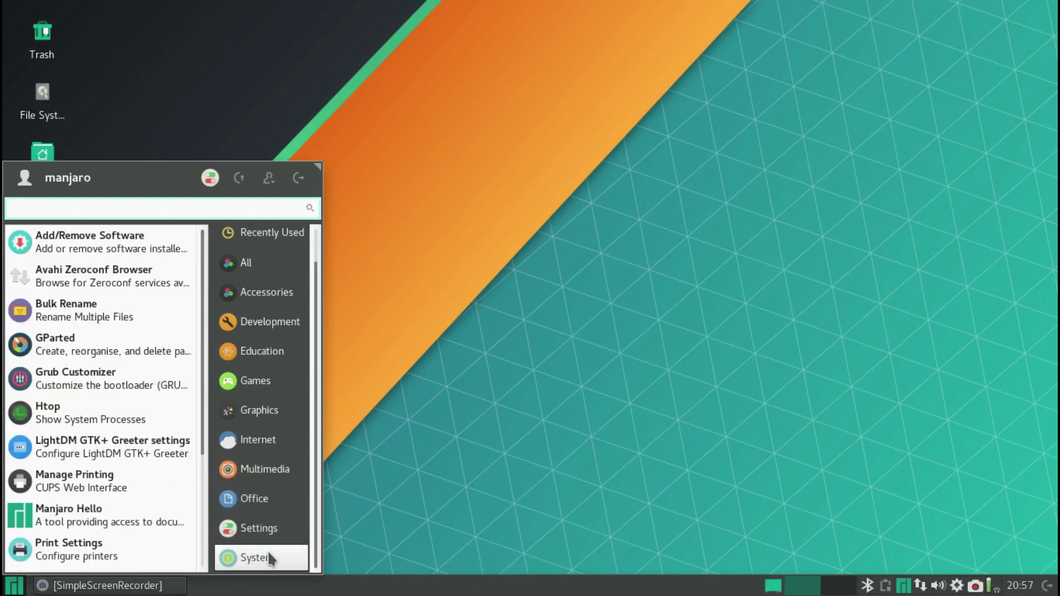
scroll(117, 368, down, 1)
scroll(118, 367, down, 1)
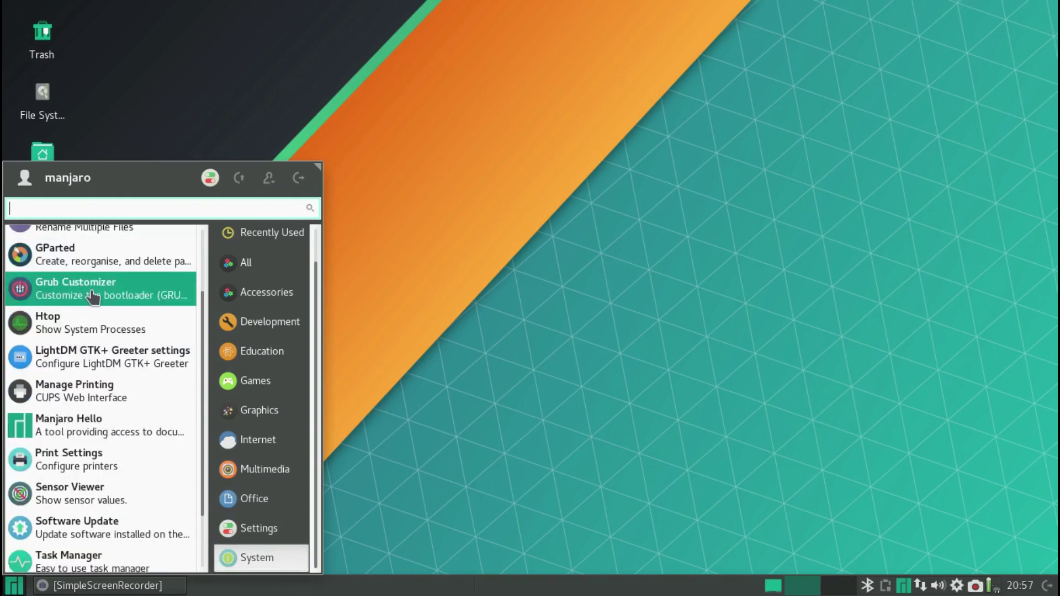
scroll(110, 304, down, 1)
scroll(110, 304, down, 1)
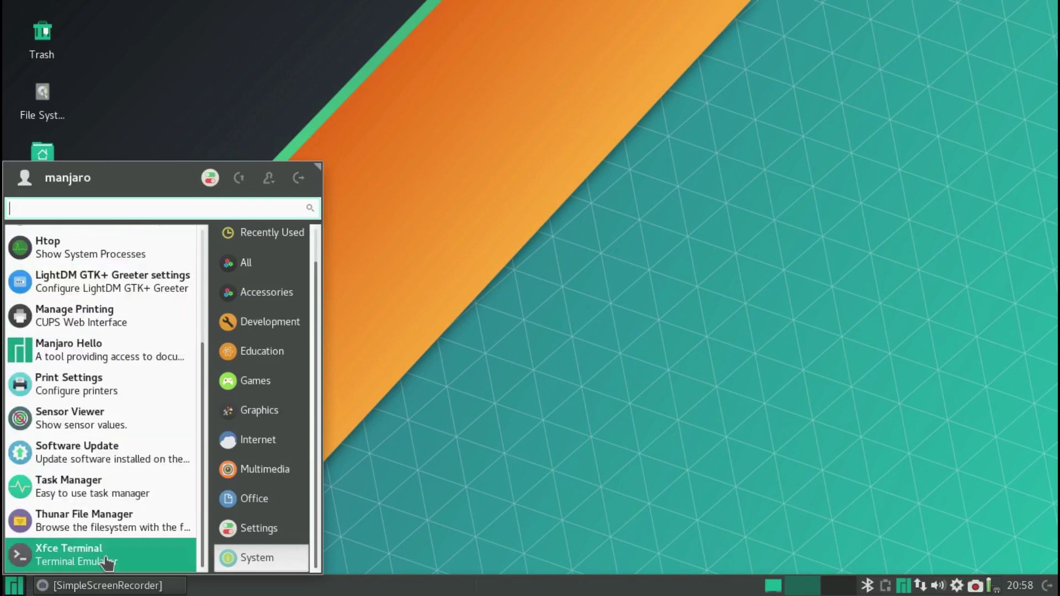
click(15, 592)
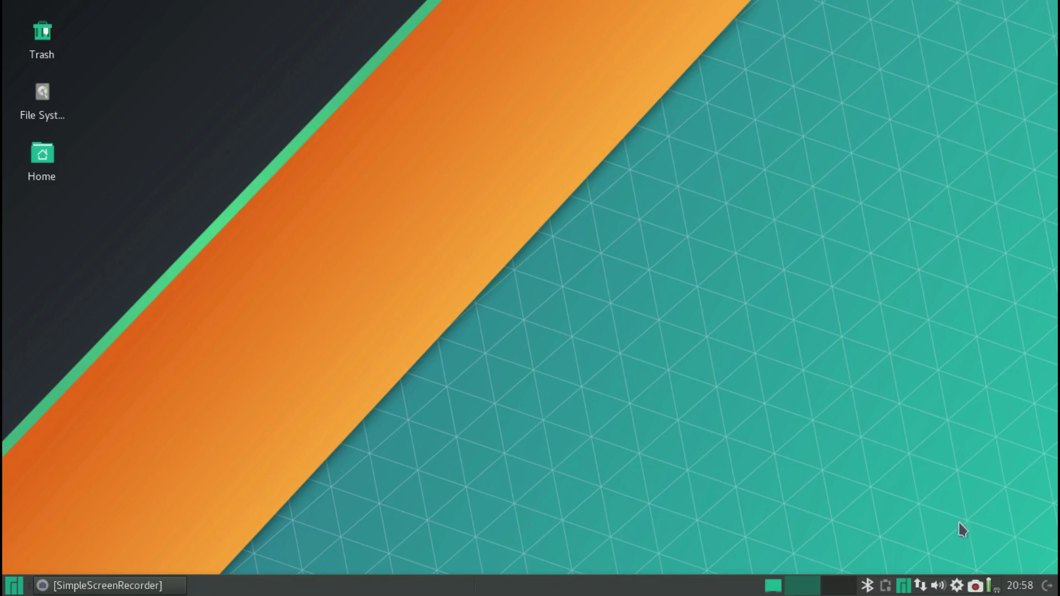
- Launch Pamac Package Manager from its tray icon and move its window up-left
right_click(956, 585)
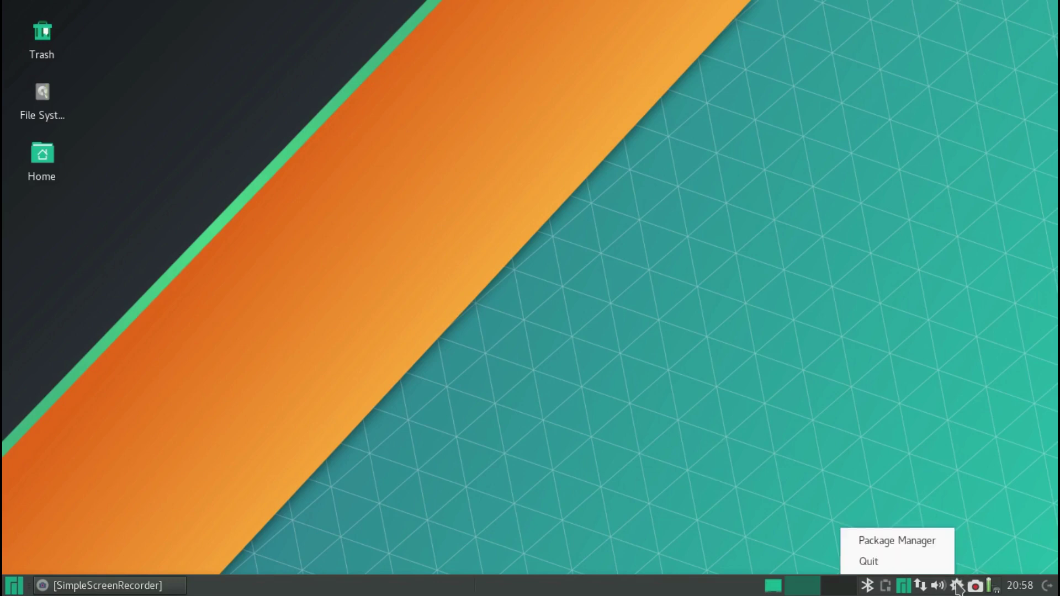
click(904, 543)
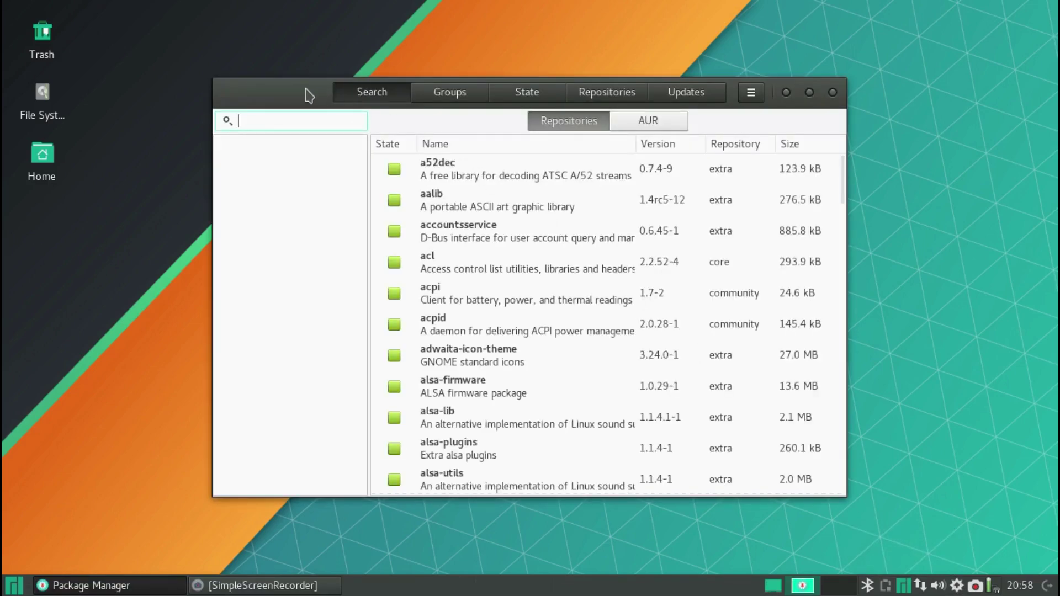
drag(295, 87, 248, 61)
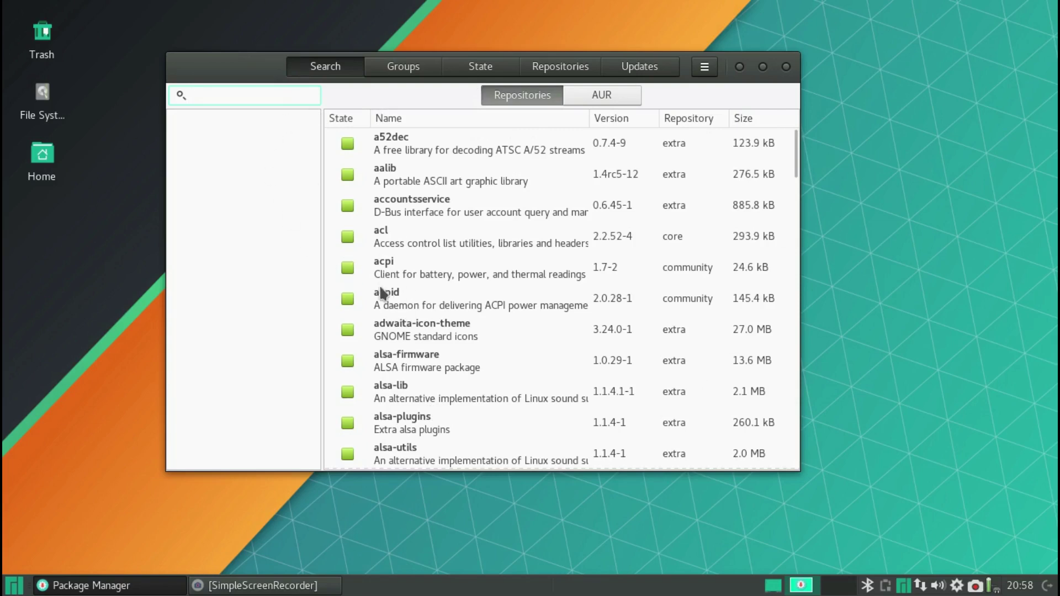
- Start a Terminal Emulator, then bring Package Manager forward and search for 'google'
click(20, 582)
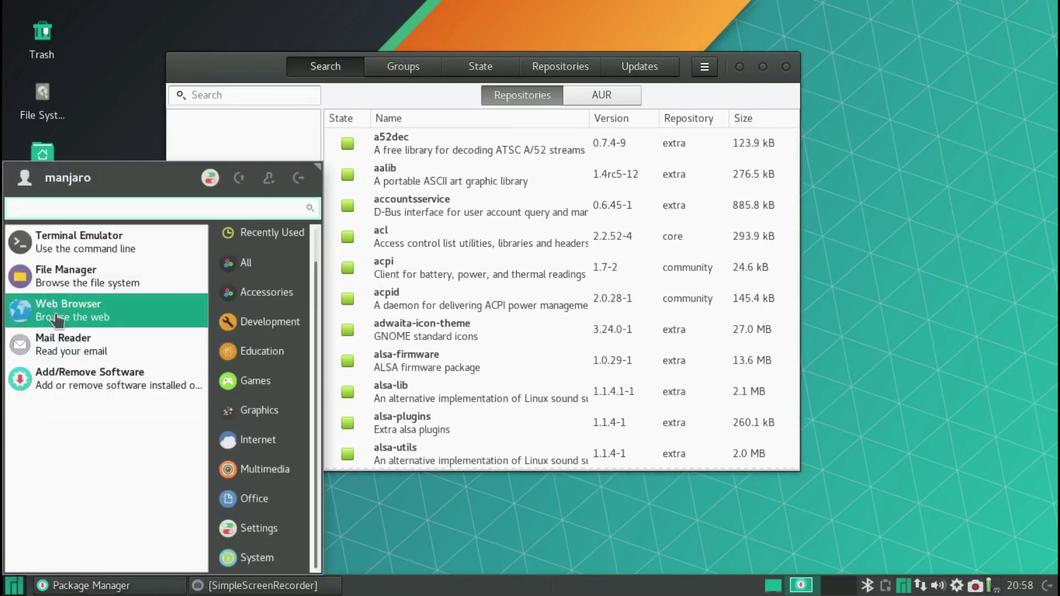
click(67, 242)
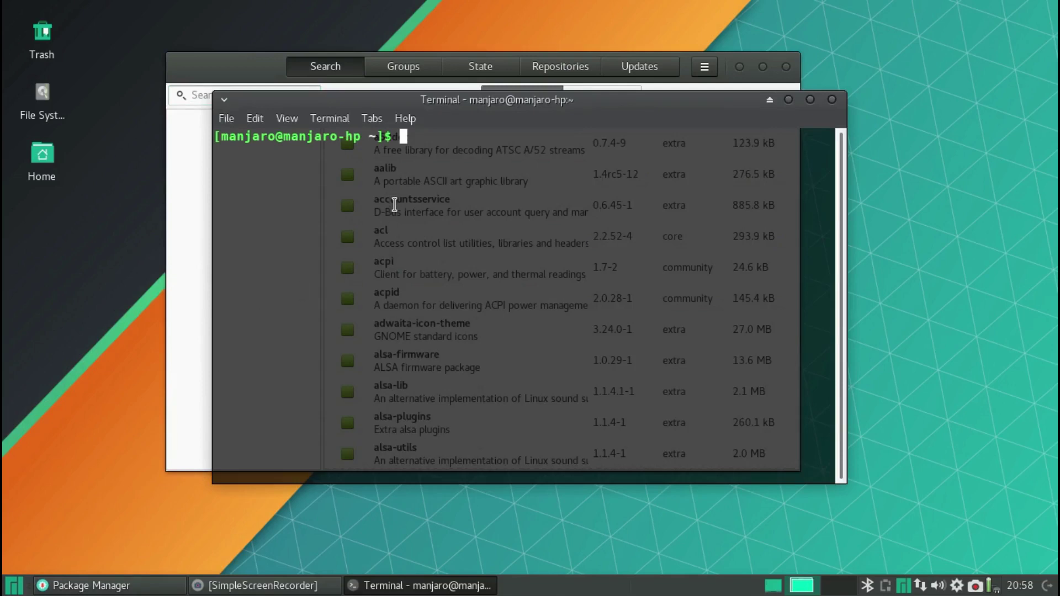
click(237, 71)
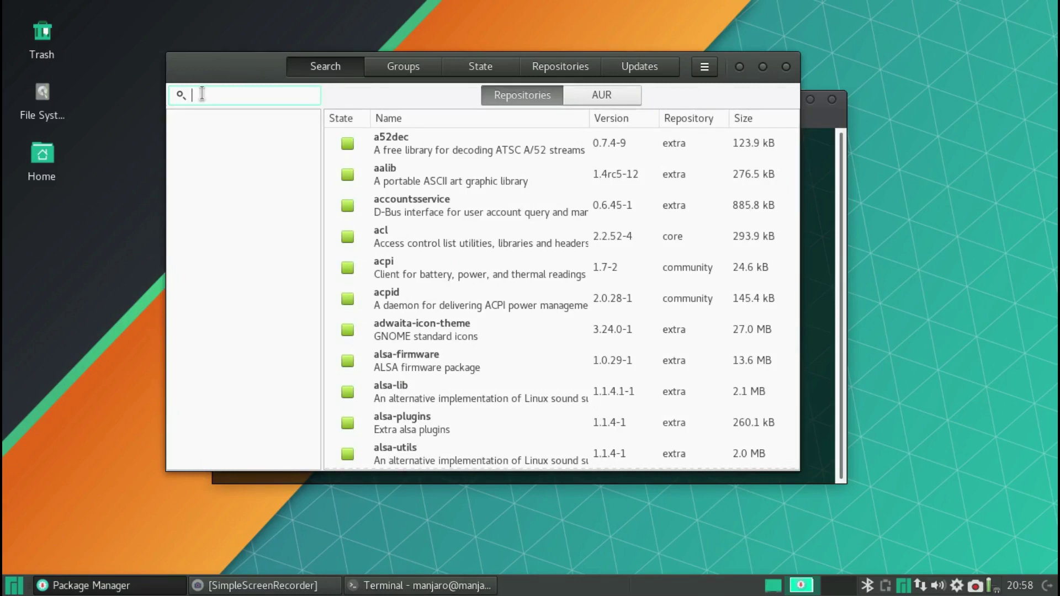
text(google)
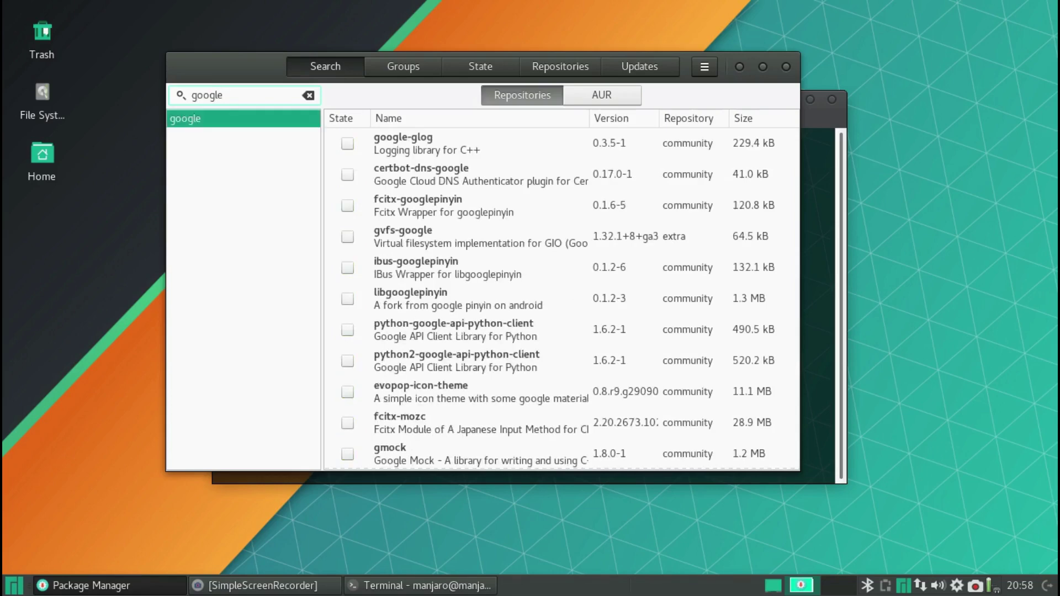
- View google-chrome in the AUR results, then close Package Manager and the terminal
click(603, 97)
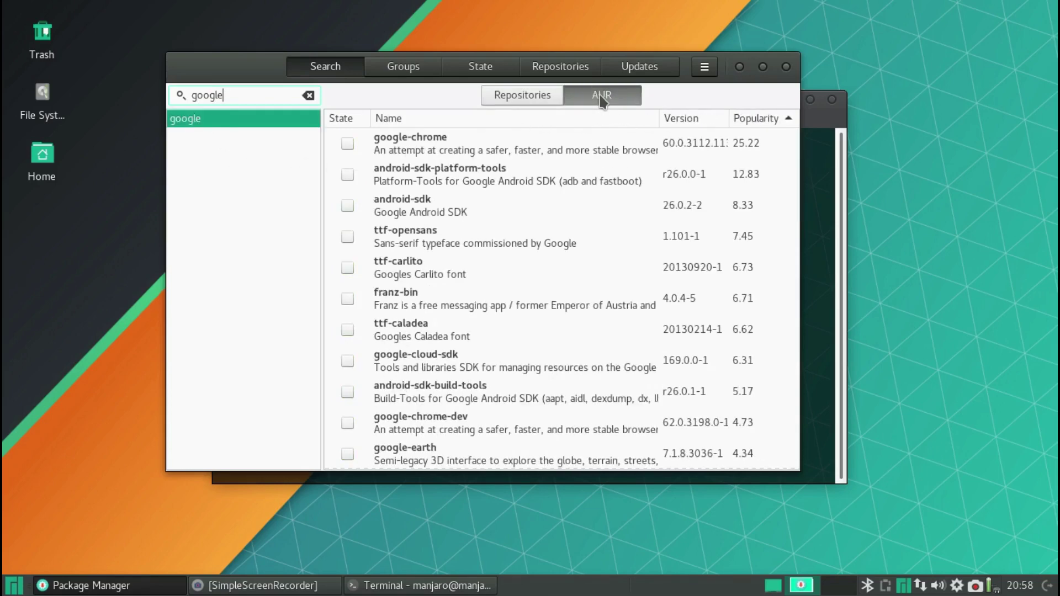
click(421, 146)
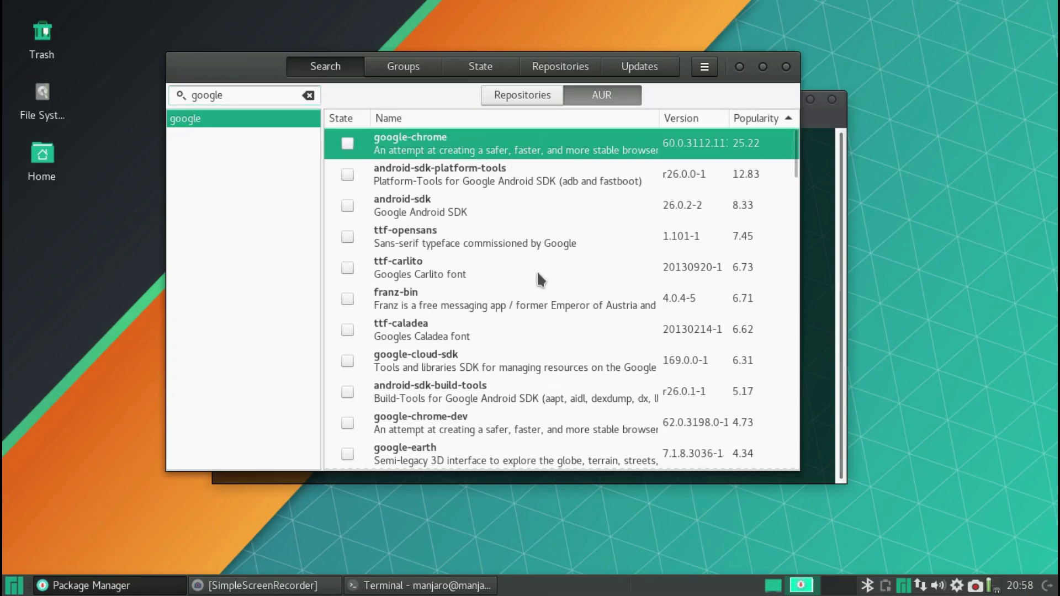
scroll(538, 279, down, 5)
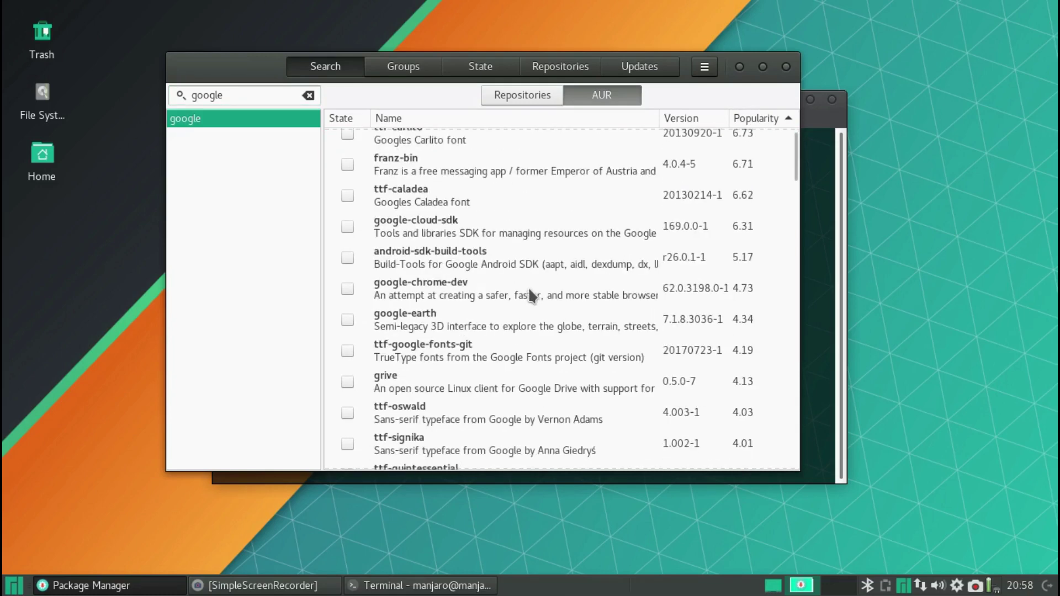
scroll(433, 339, up, 5)
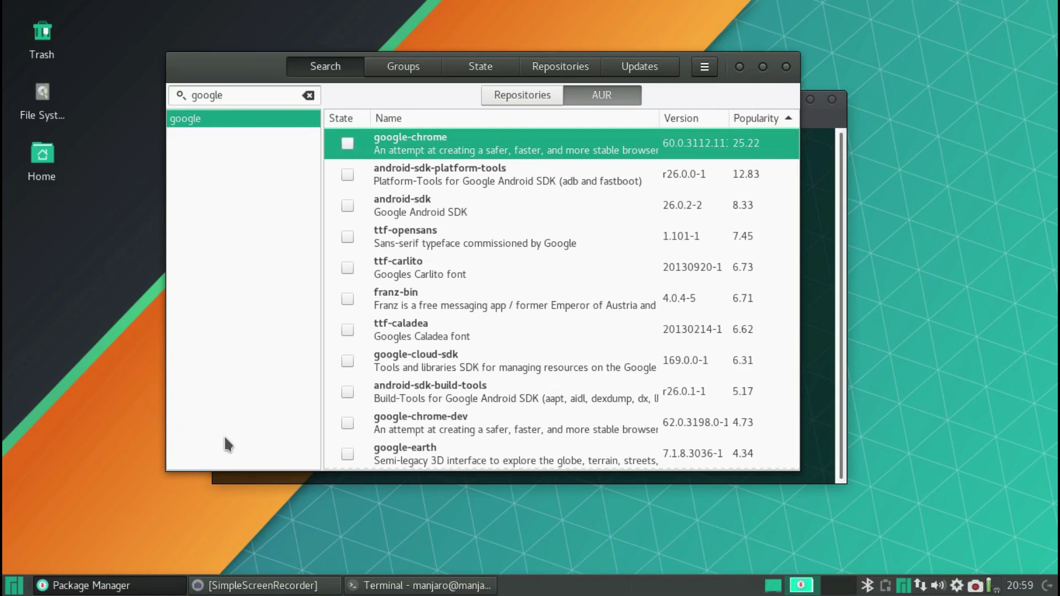
click(787, 69)
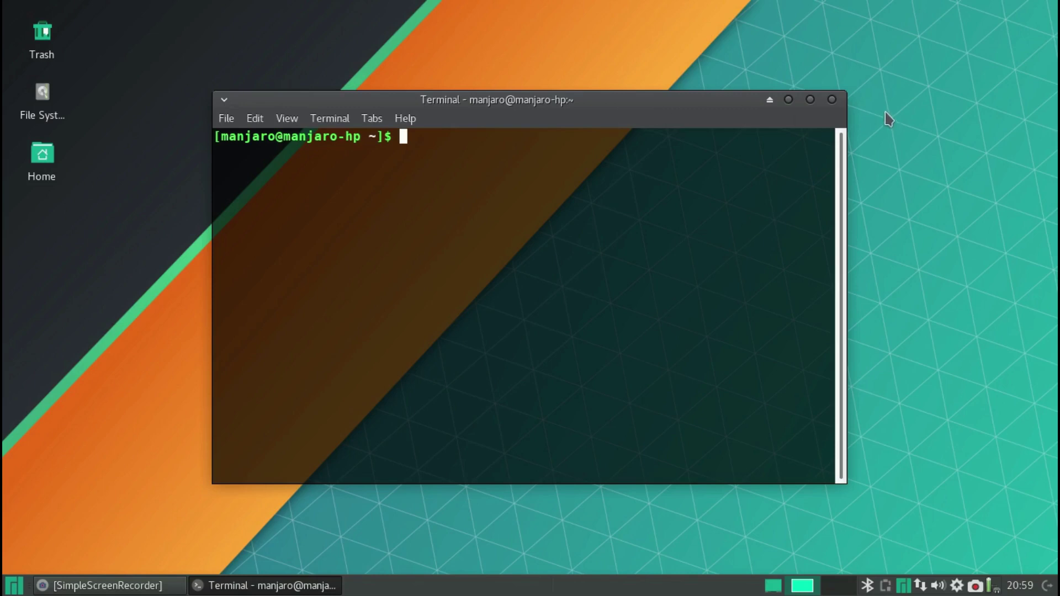
click(832, 100)
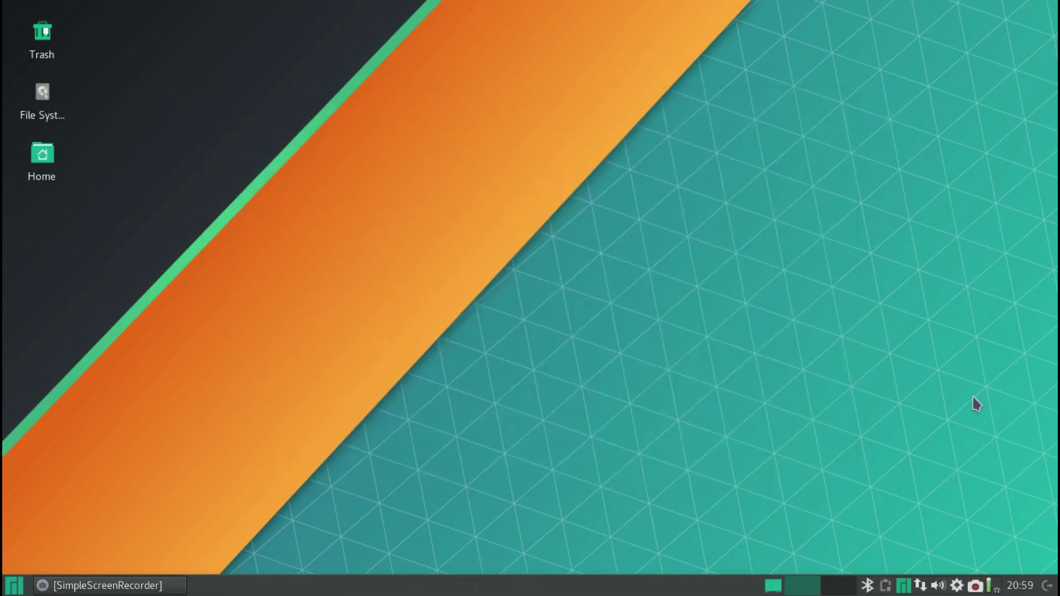